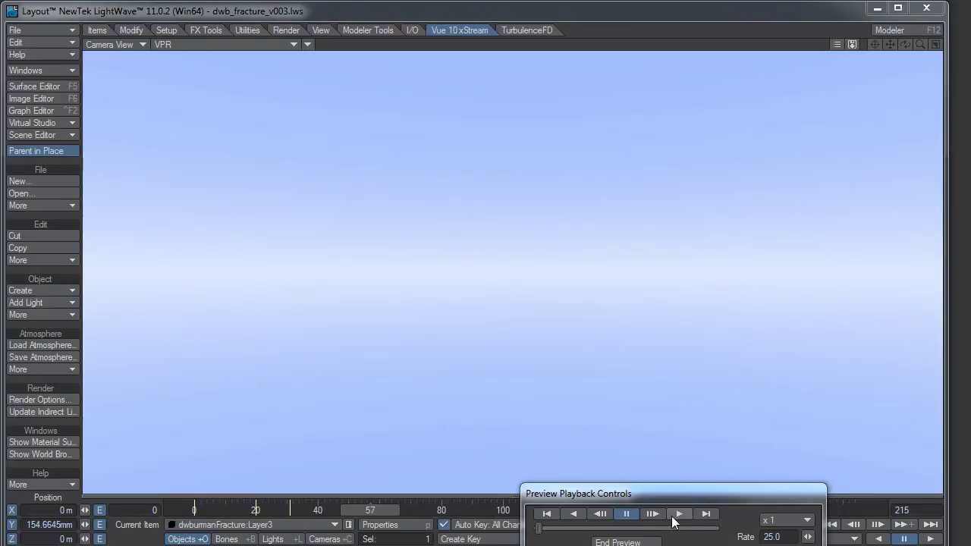
Play the dwburman logo animation preview through, then end the preview.
{"action": "left_click", "coordinate": [675, 516]}
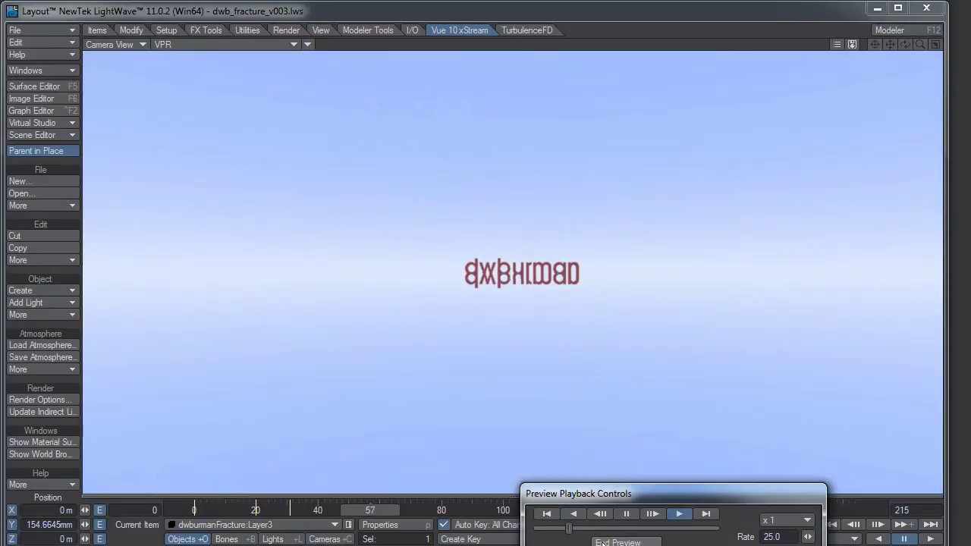
{"action": "left_click", "coordinate": [601, 542]}
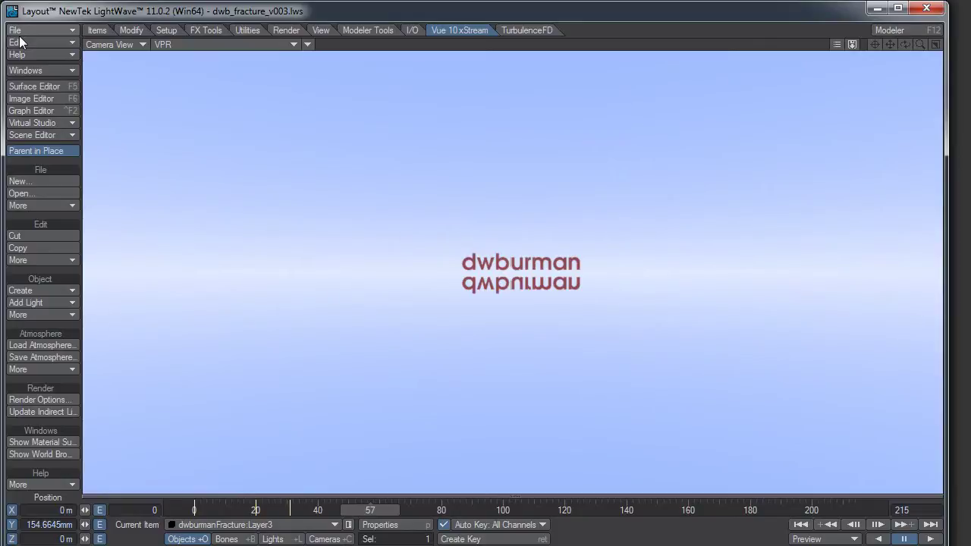
Review the I/O, Vue 10 xStream and TurbulenceFD tabs twice, then choose Edit > Edit Menu Layout.
{"action": "left_click", "coordinate": [410, 32]}
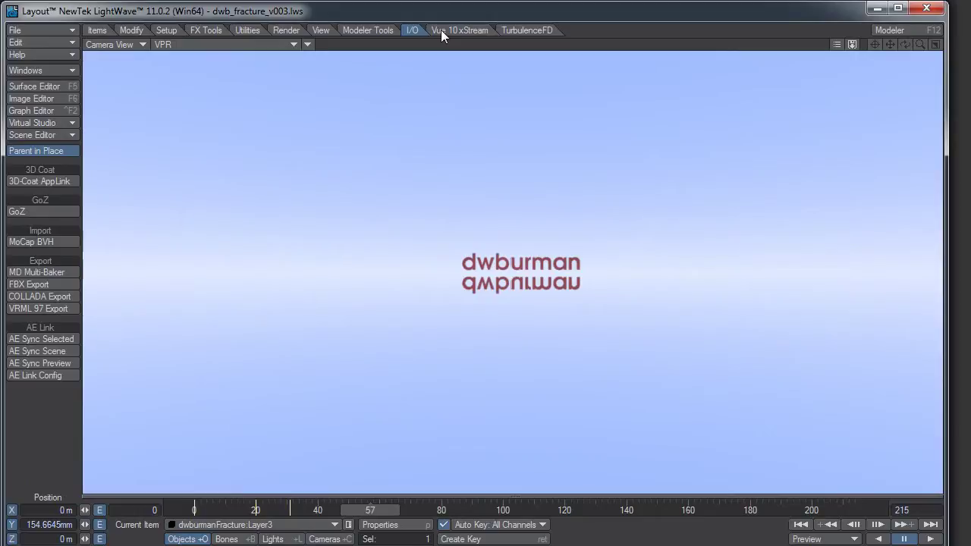
{"action": "left_click", "coordinate": [441, 29]}
{"action": "left_click", "coordinate": [527, 30]}
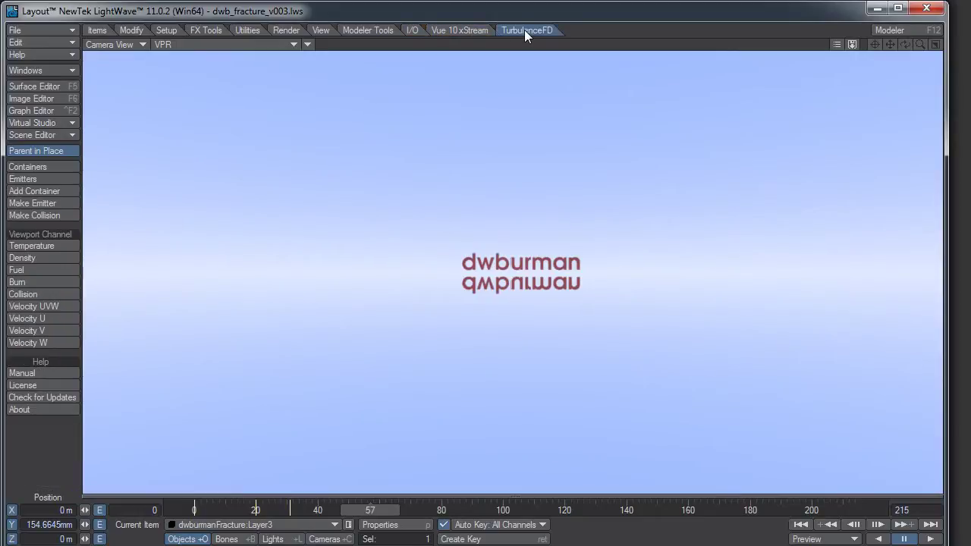
{"action": "left_click", "coordinate": [414, 31]}
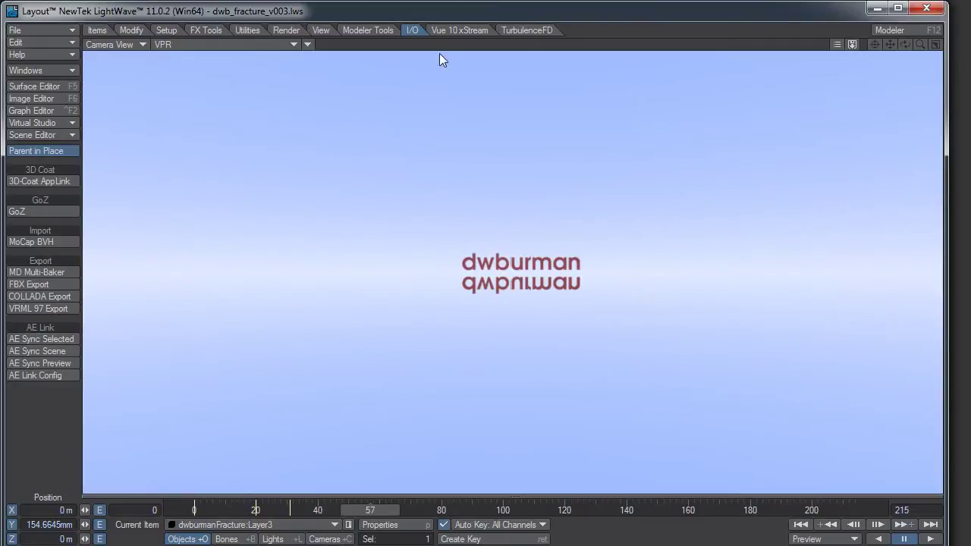
{"action": "left_click", "coordinate": [457, 30]}
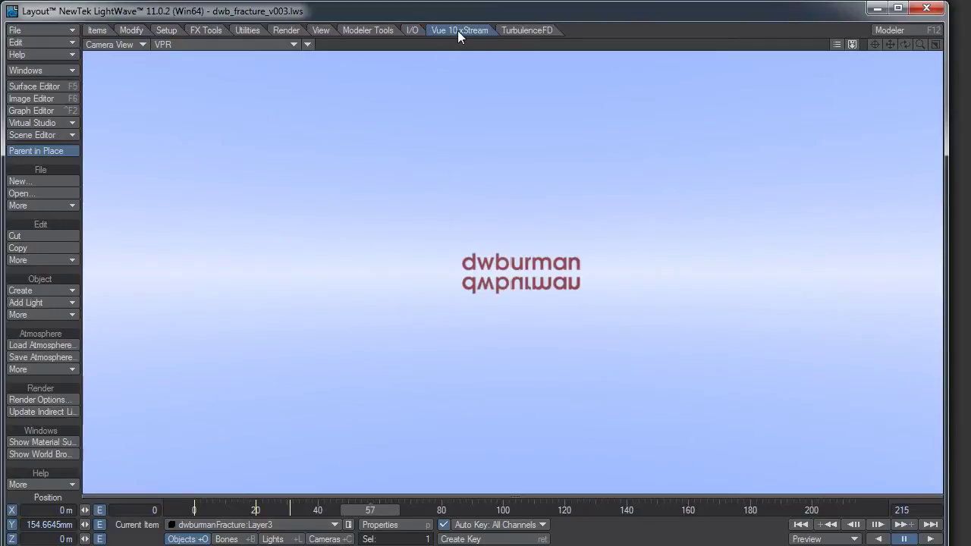
{"action": "left_click", "coordinate": [514, 30]}
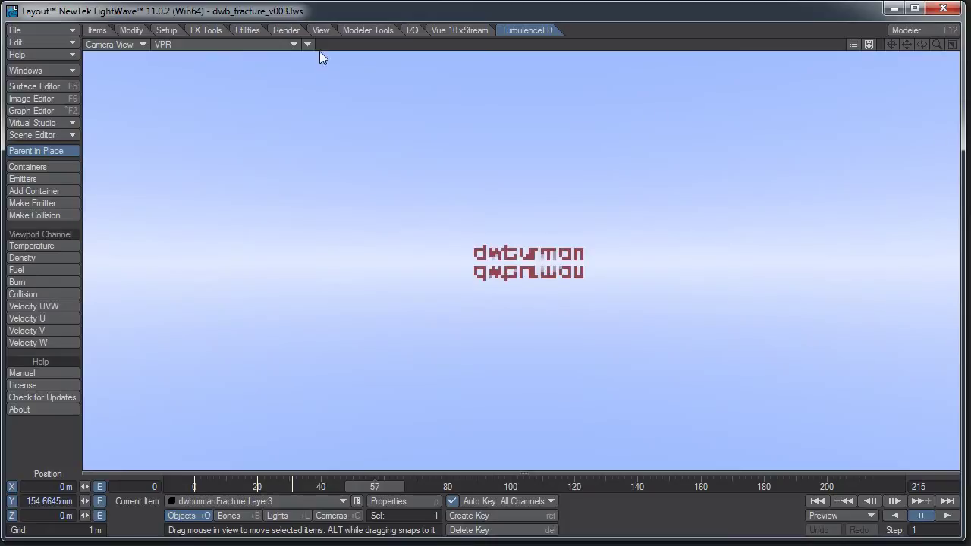
{"action": "left_click", "coordinate": [61, 44]}
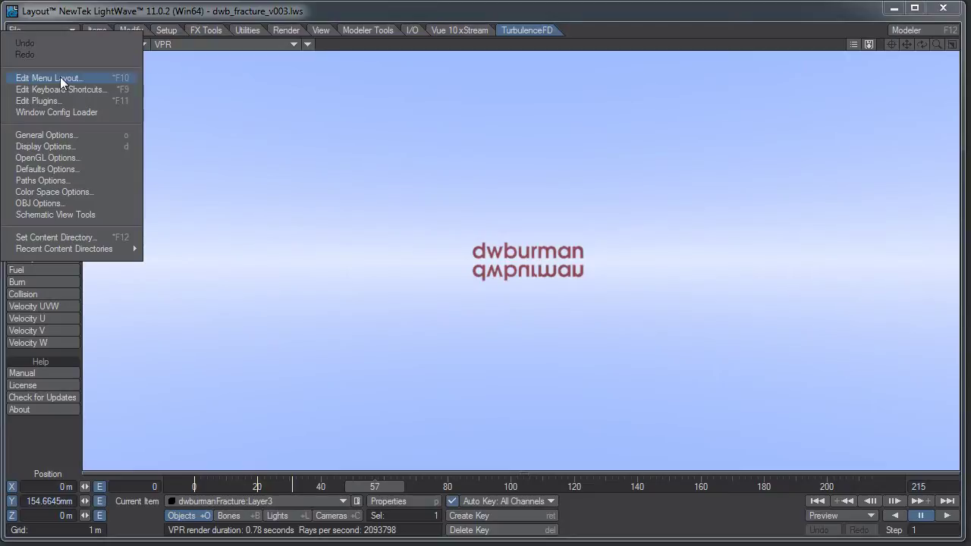
{"action": "left_click", "coordinate": [62, 80]}
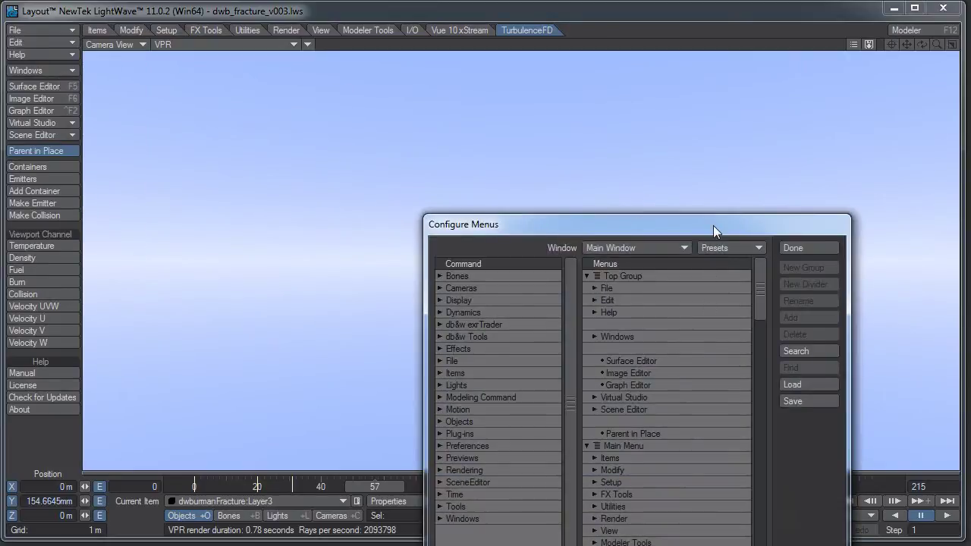
Move the Configure Menus dialog up and left, then bring up Save Menu Settings.
{"action": "left_click_drag", "start_coordinate": [713, 225], "coordinate": [729, 98]}
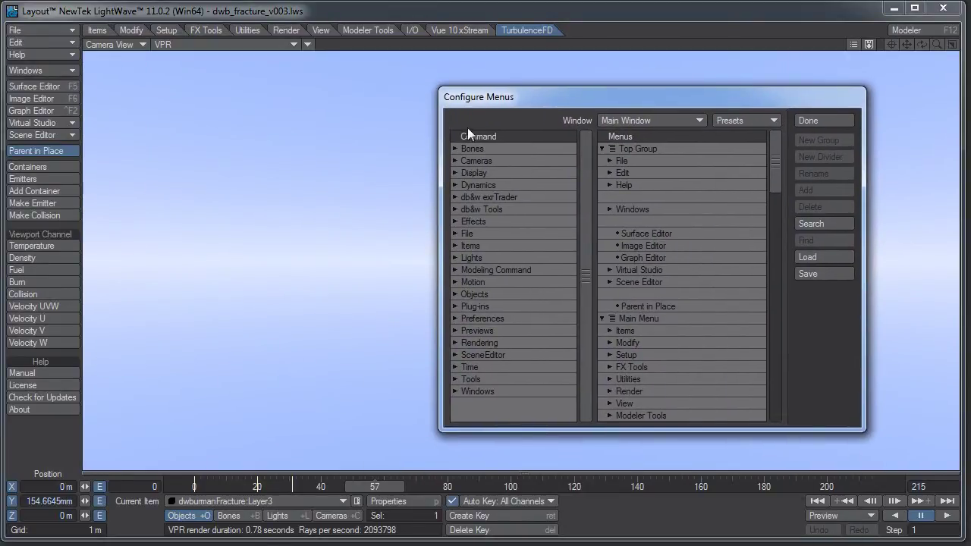
{"action": "left_click_drag", "start_coordinate": [554, 91], "coordinate": [429, 72]}
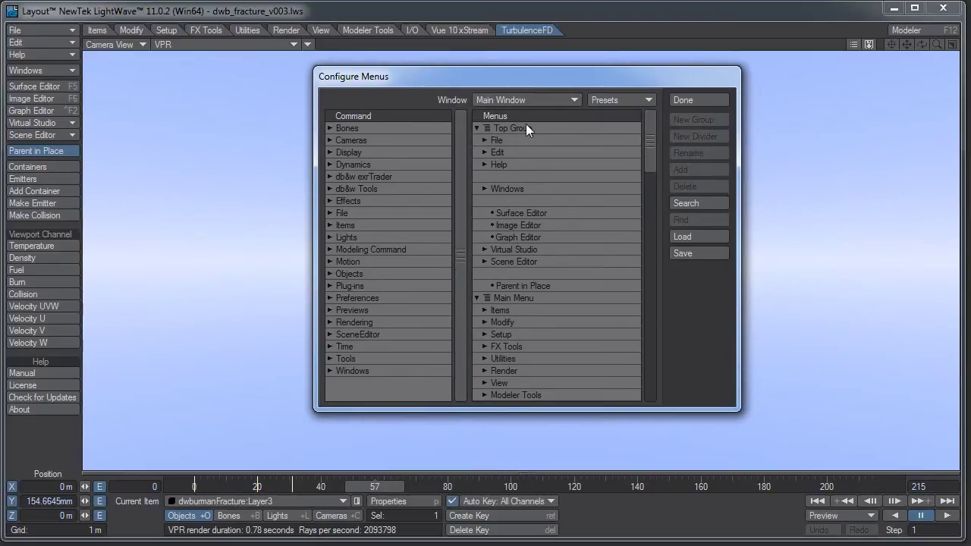
{"action": "left_click", "coordinate": [688, 253]}
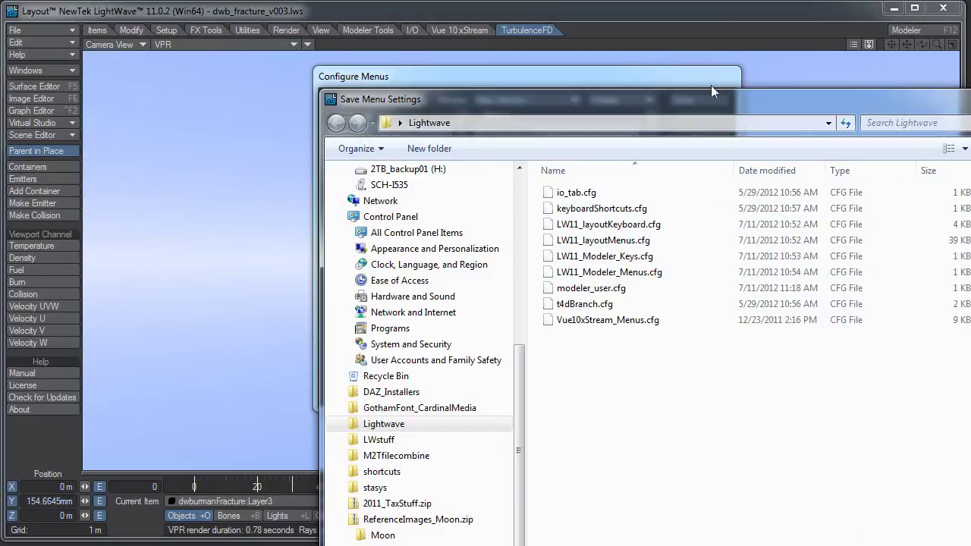
{"action": "left_click_drag", "start_coordinate": [707, 108], "coordinate": [624, 27]}
{"action": "left_click", "coordinate": [860, 516]}
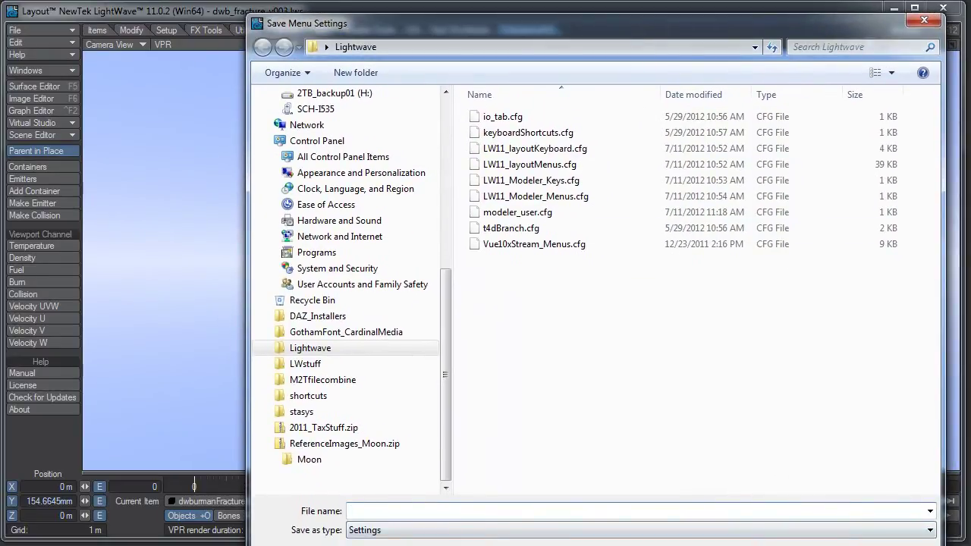
{"action": "left_click_drag", "start_coordinate": [860, 545], "coordinate": [860, 543]}
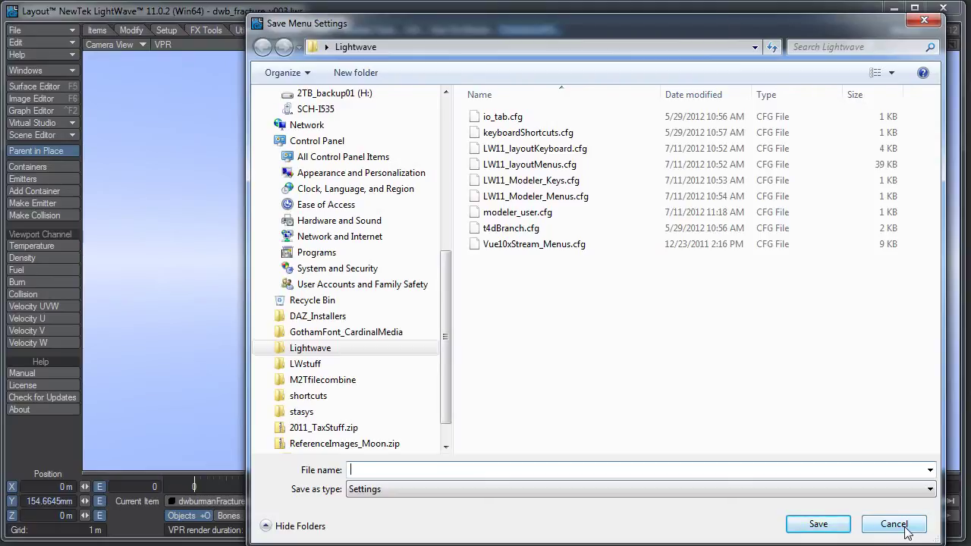
{"action": "left_click", "coordinate": [893, 525]}
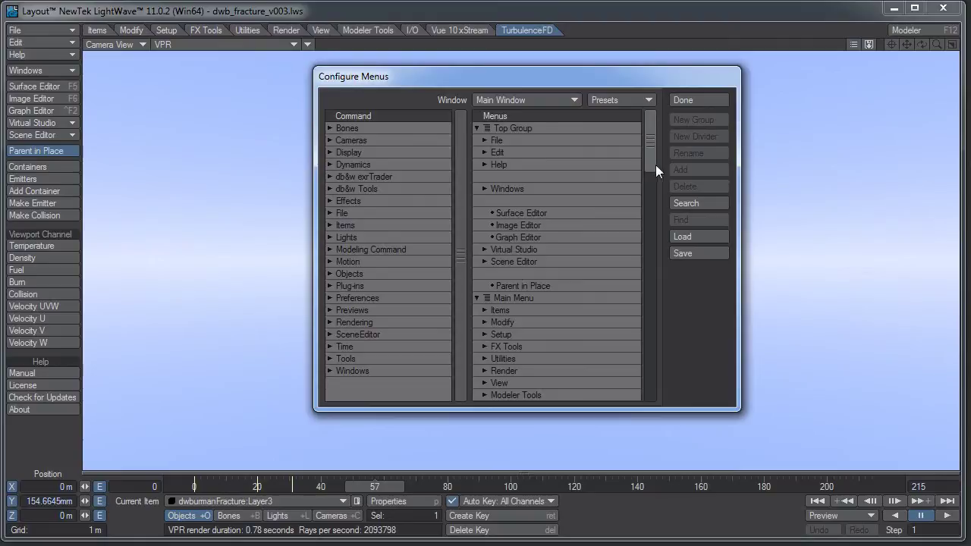
Select the I/O entry in the Menus tree and inspect its groups.
{"action": "mouse_move", "coordinate": [656, 164]}
{"action": "left_mouse_down"}
{"action": "mouse_move", "coordinate": [672, 317]}
{"action": "mouse_move", "coordinate": [661, 164]}
{"action": "mouse_move", "coordinate": [656, 179]}
{"action": "left_mouse_up"}
{"action": "left_click", "coordinate": [494, 248]}
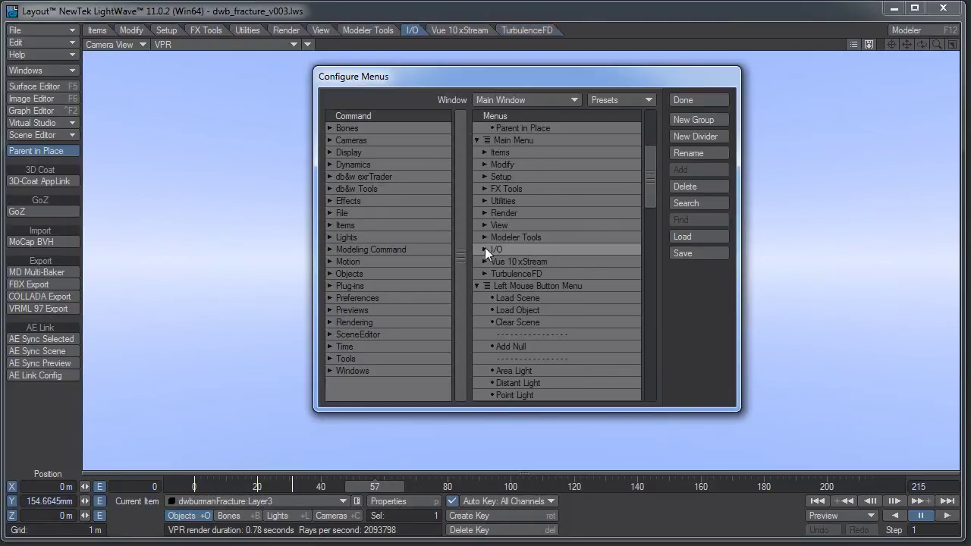
{"action": "left_click", "coordinate": [484, 248]}
{"action": "left_click", "coordinate": [485, 249]}
{"action": "left_click", "coordinate": [484, 249]}
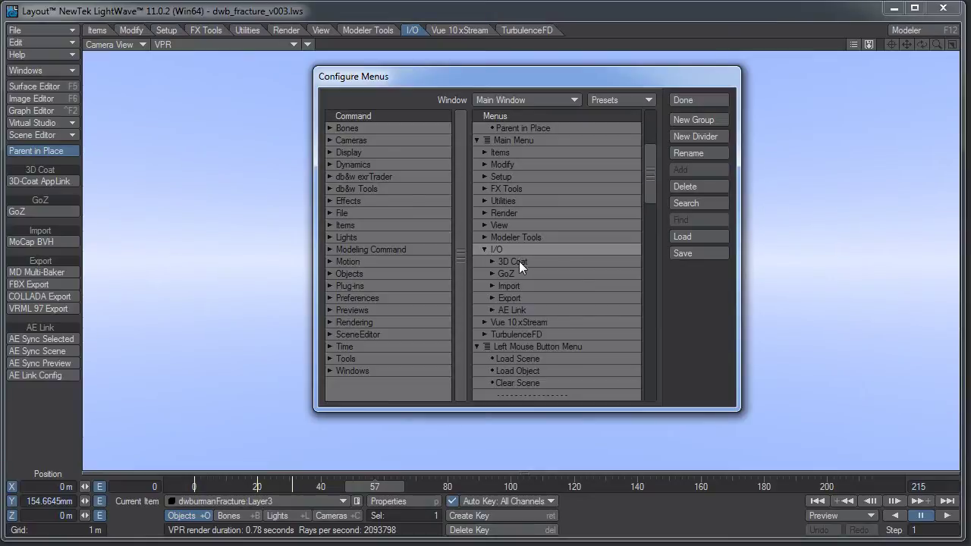
{"action": "left_click", "coordinate": [485, 249]}
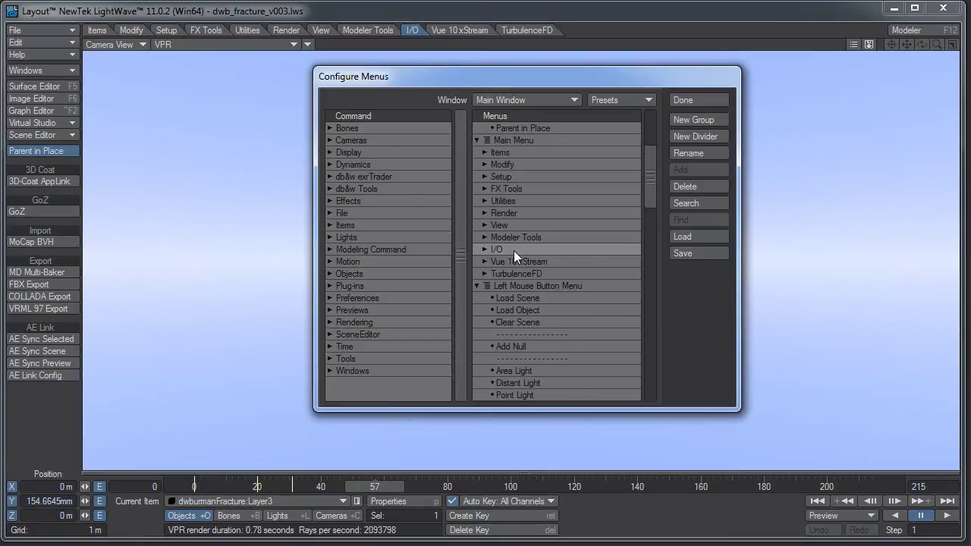
Export the I/O branch to io_tab.cfg, overwriting the existing file.
{"action": "right_click", "coordinate": [513, 250]}
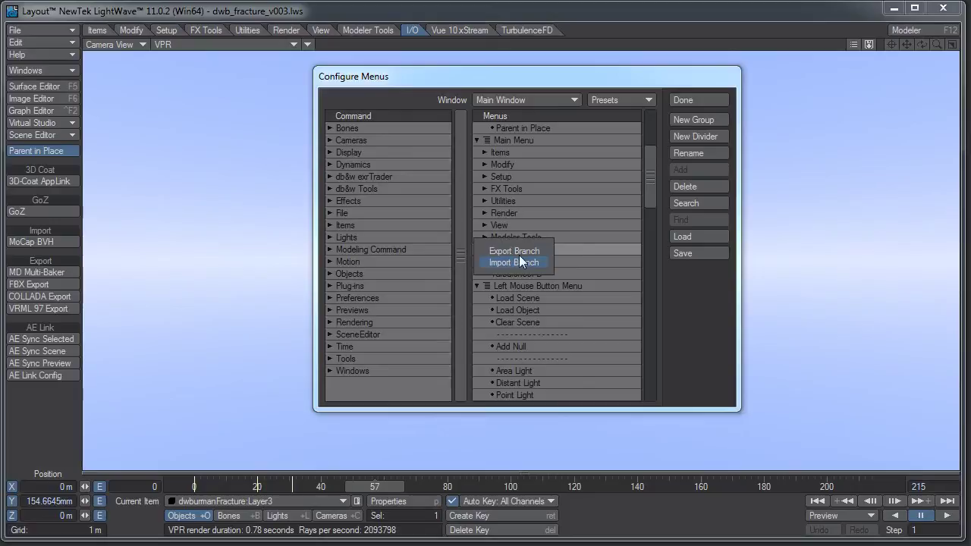
{"action": "left_click", "coordinate": [518, 252]}
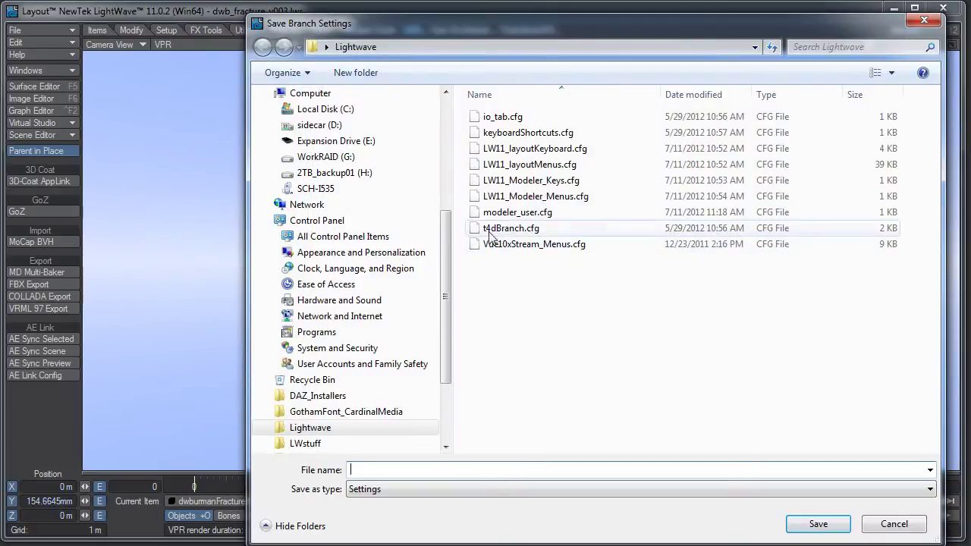
{"action": "left_click", "coordinate": [495, 117]}
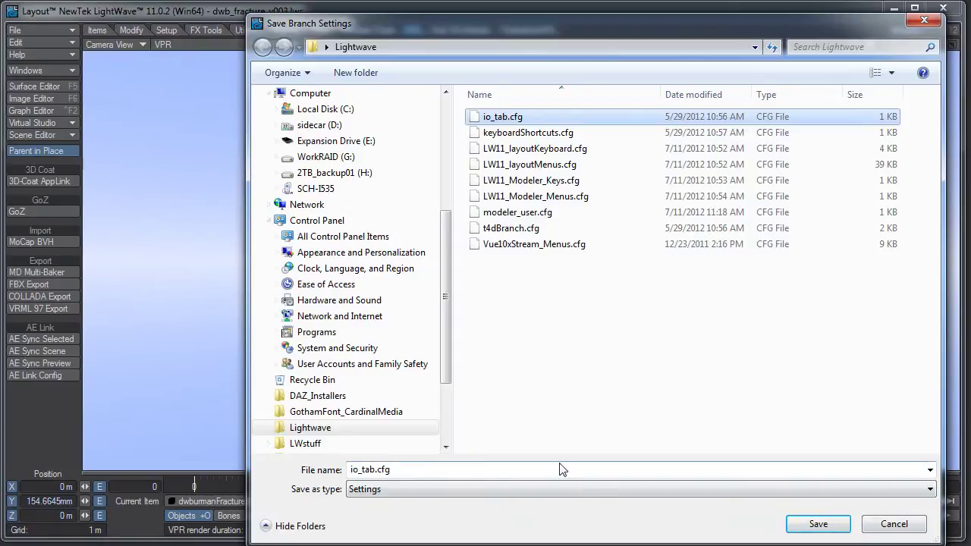
{"action": "left_click", "coordinate": [815, 525]}
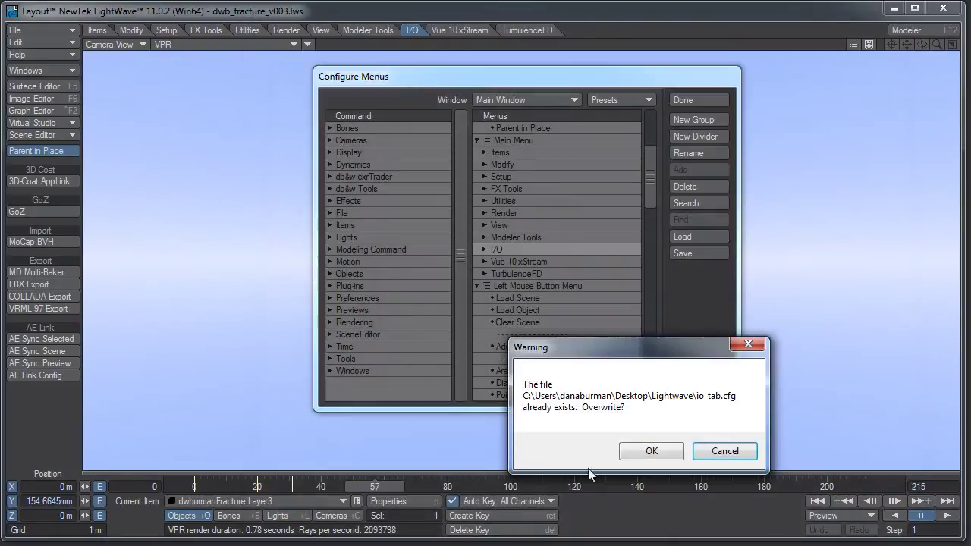
{"action": "left_click", "coordinate": [657, 453]}
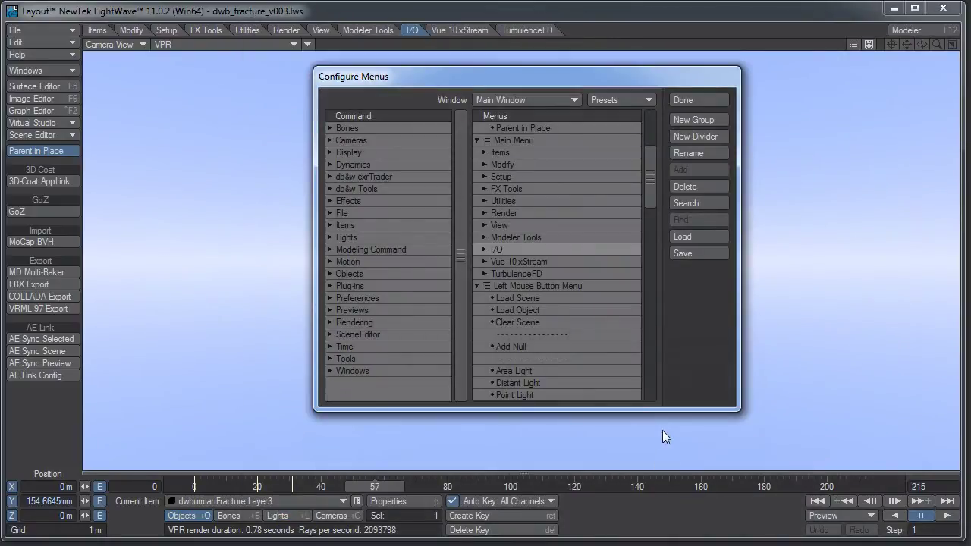
Begin exporting the TurbulenceFD branch, then cancel the save.
{"action": "right_click", "coordinate": [522, 273]}
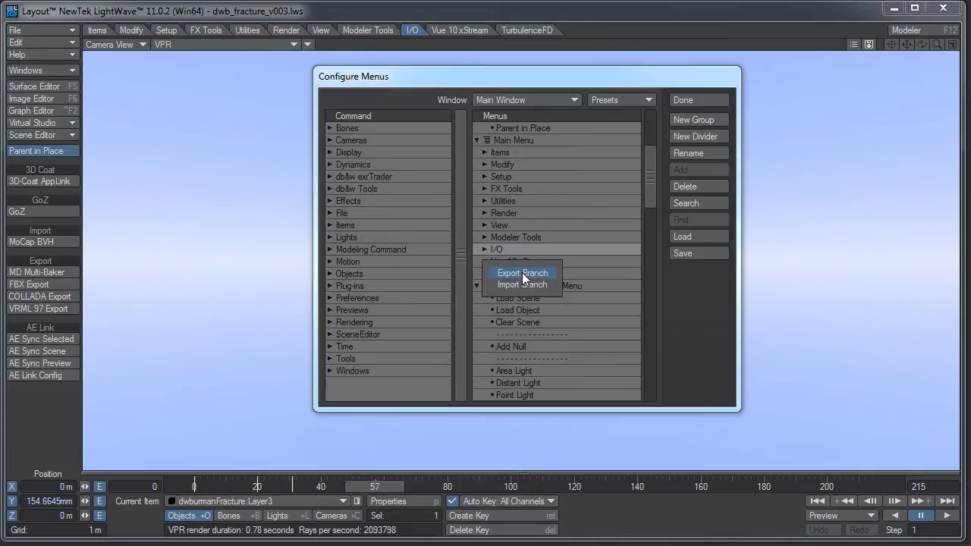
{"action": "left_click", "coordinate": [523, 274]}
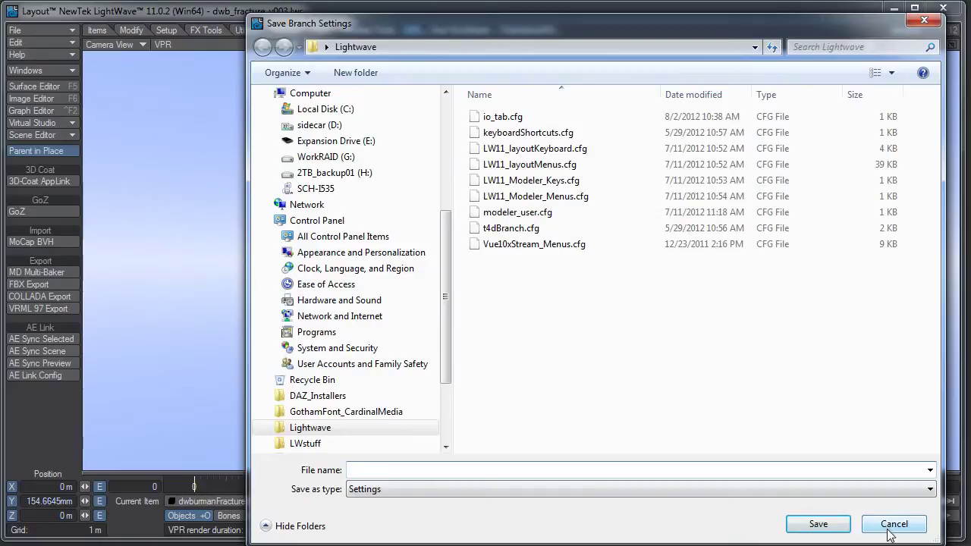
{"action": "left_click", "coordinate": [890, 534]}
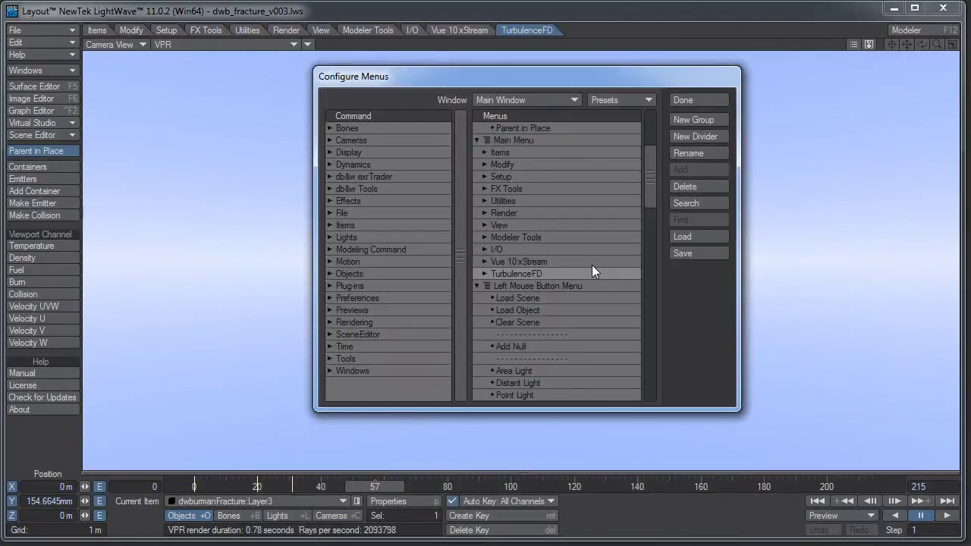
Select Vue 10 xStream, begin exporting its branch, then cancel the save.
{"action": "left_click", "coordinate": [524, 263]}
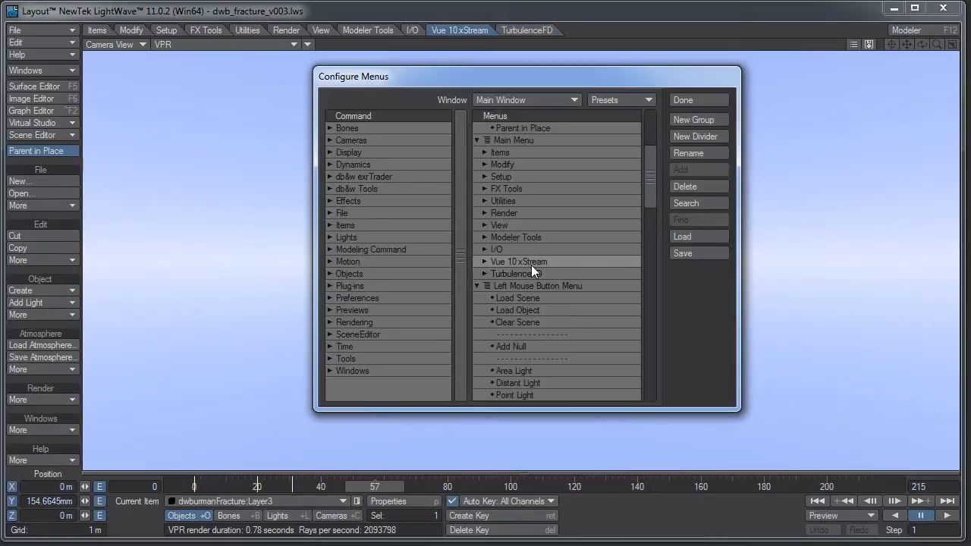
{"action": "right_click", "coordinate": [562, 263]}
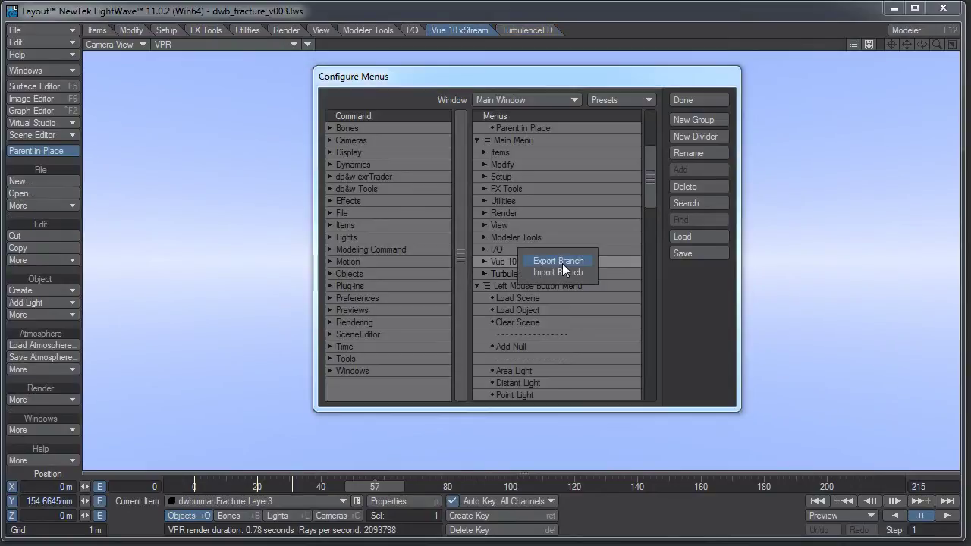
{"action": "left_click", "coordinate": [562, 263]}
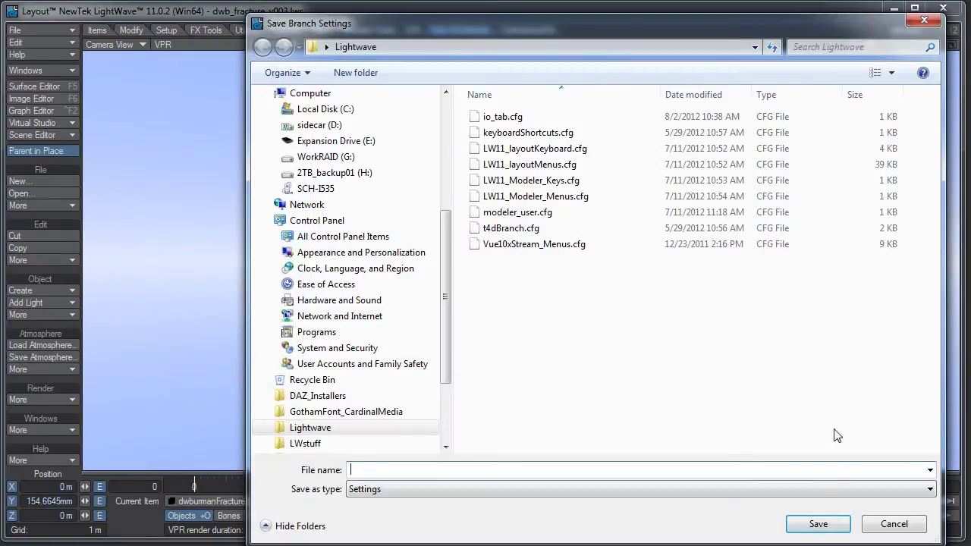
{"action": "left_click", "coordinate": [911, 525]}
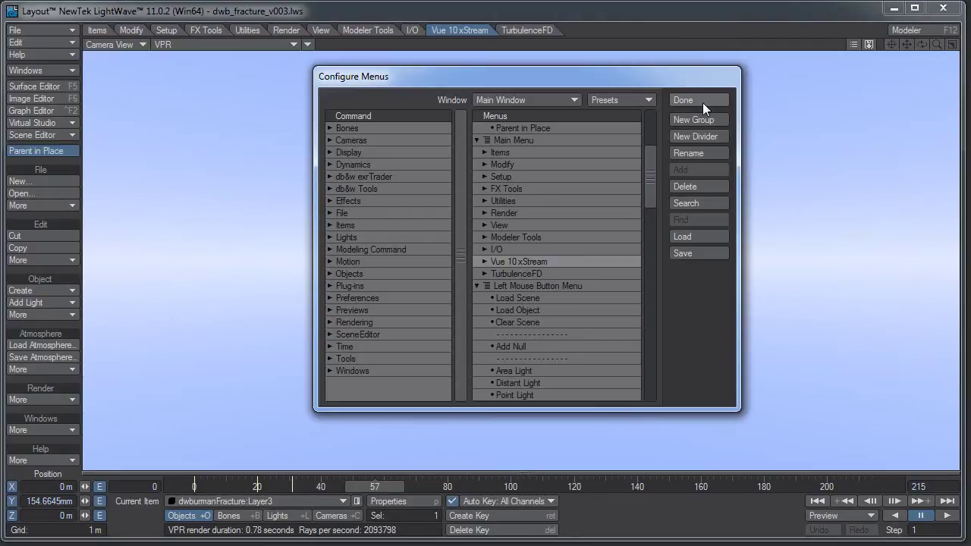
Open and cancel the Load menu settings dialog, scrolling back to the tree top.
{"action": "left_click", "coordinate": [691, 236]}
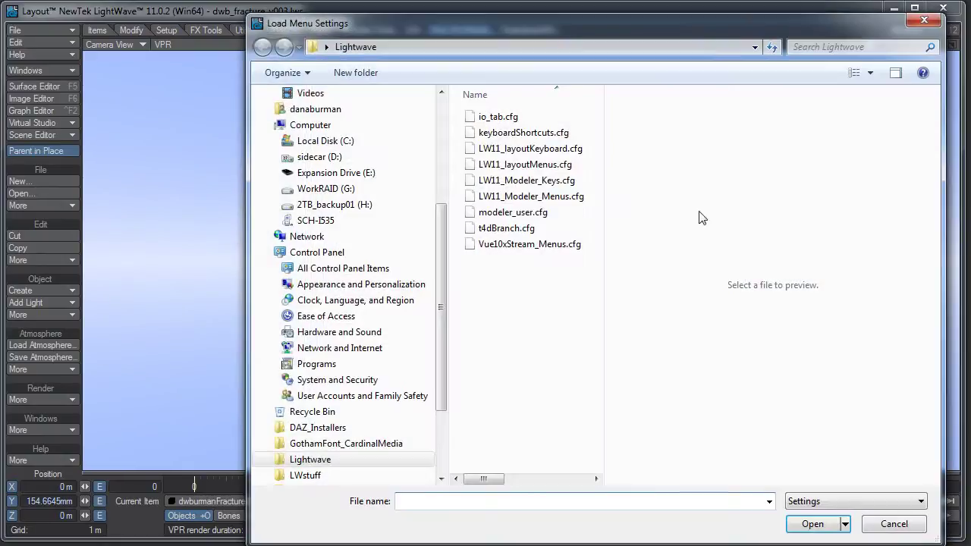
{"action": "left_click", "coordinate": [894, 524]}
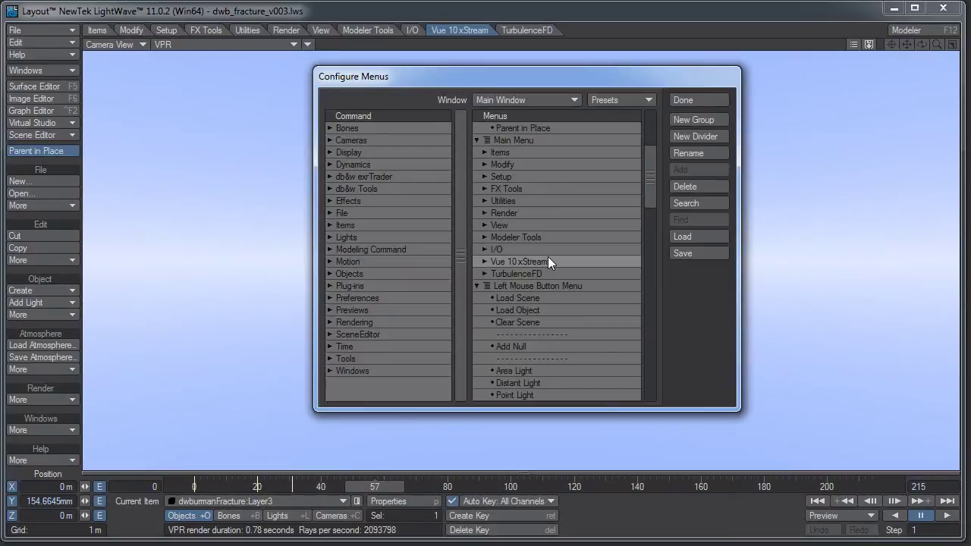
{"action": "scroll", "coordinate": [547, 257], "scroll_direction": "up", "scroll_amount": 1}
Import Vue10xStream_Menus.cfg as a branch into the Main Menu.
{"action": "right_click", "coordinate": [512, 179]}
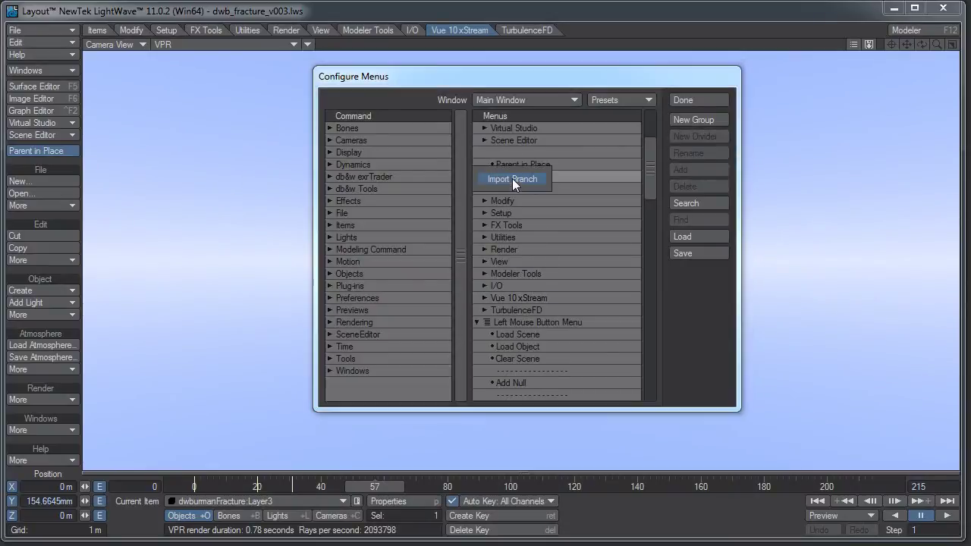
{"action": "left_click", "coordinate": [512, 178]}
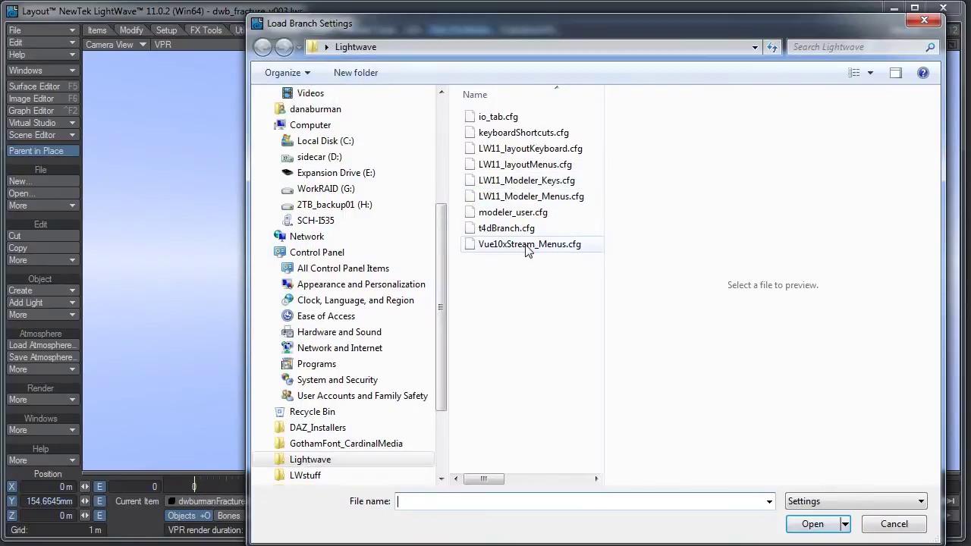
{"action": "left_click", "coordinate": [528, 244]}
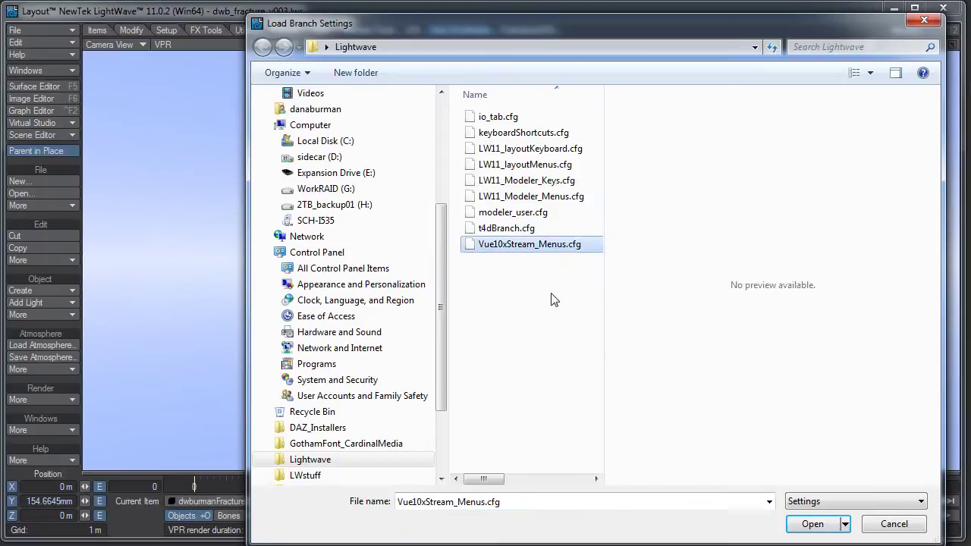
{"action": "left_click", "coordinate": [812, 525]}
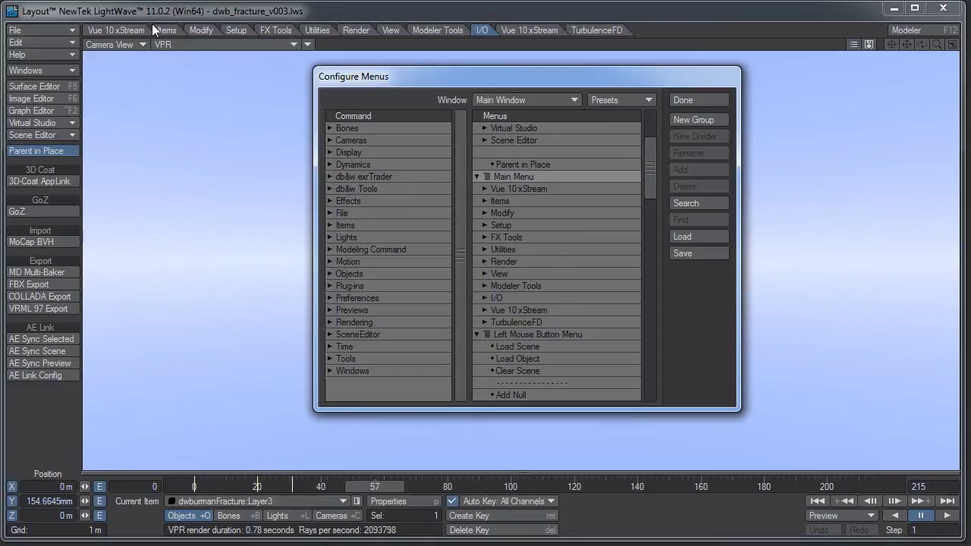
Close Configure Menus and drag the Vue 10 xStream tab after TurbulenceFD.
{"action": "left_click", "coordinate": [686, 99]}
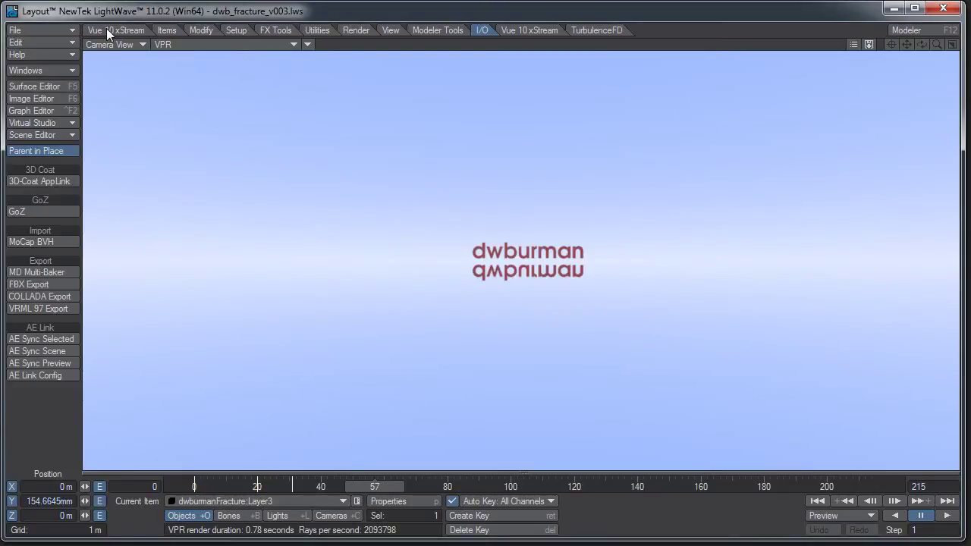
{"action": "left_click", "coordinate": [107, 28]}
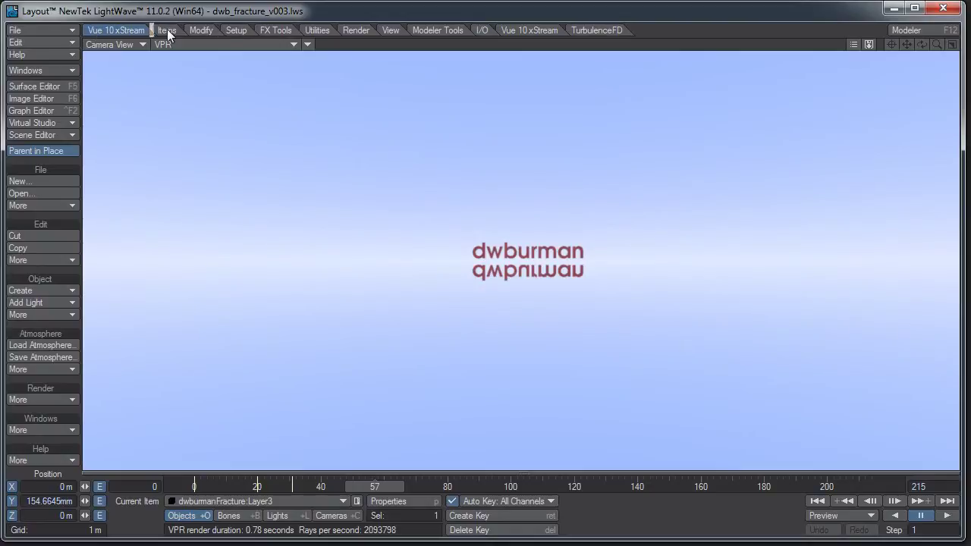
{"action": "left_click_drag", "start_coordinate": [469, 29], "coordinate": [632, 29]}
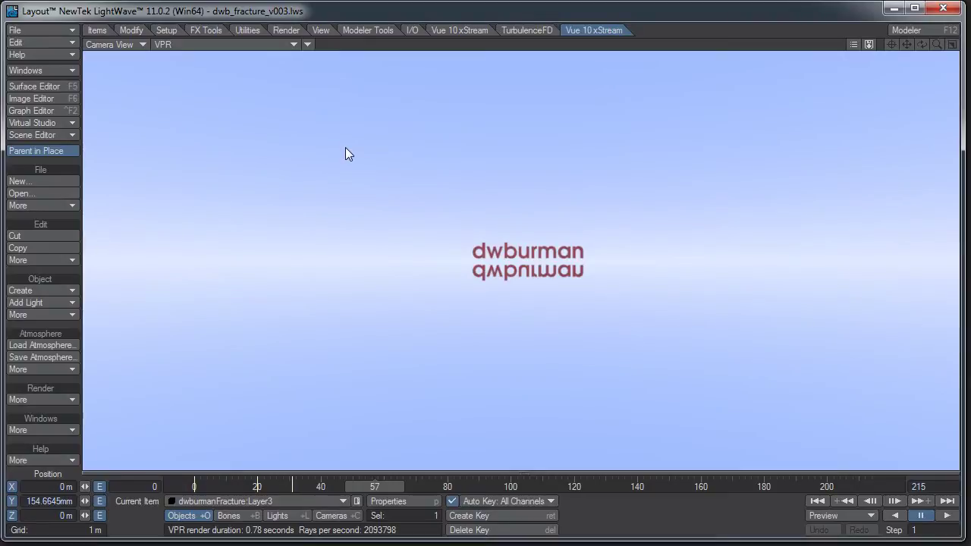
{"action": "left_click", "coordinate": [53, 46]}
{"action": "left_click", "coordinate": [55, 69]}
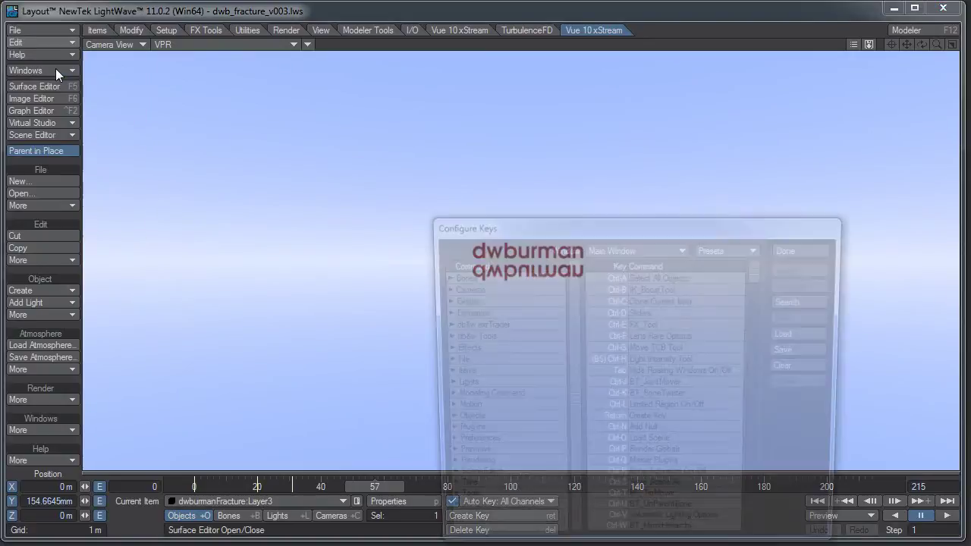
{"action": "left_click_drag", "start_coordinate": [547, 219], "coordinate": [500, 145]}
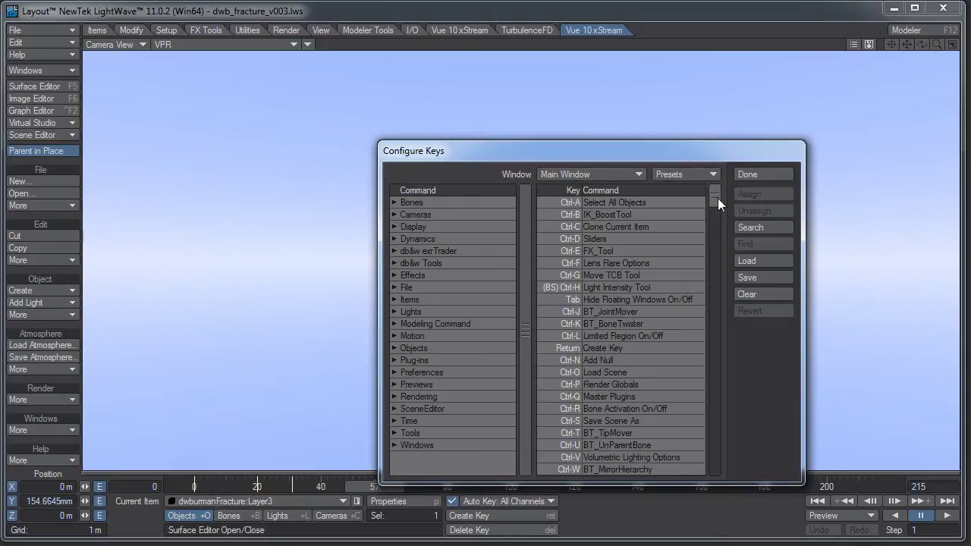
{"action": "mouse_move", "coordinate": [718, 198]}
{"action": "left_mouse_down"}
{"action": "mouse_move", "coordinate": [717, 237]}
{"action": "mouse_move", "coordinate": [723, 194]}
{"action": "left_mouse_up"}
{"action": "left_click", "coordinate": [764, 175]}
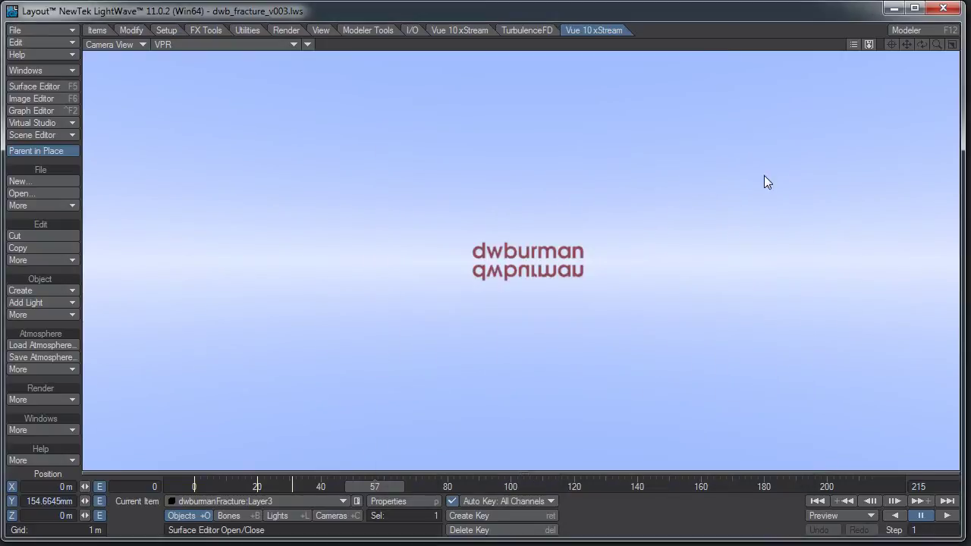
Browse the Modeler Tools, I/O and Vue 10 xStream tabs, settling on I/O.
{"action": "left_click", "coordinate": [369, 32]}
{"action": "left_click", "coordinate": [410, 32]}
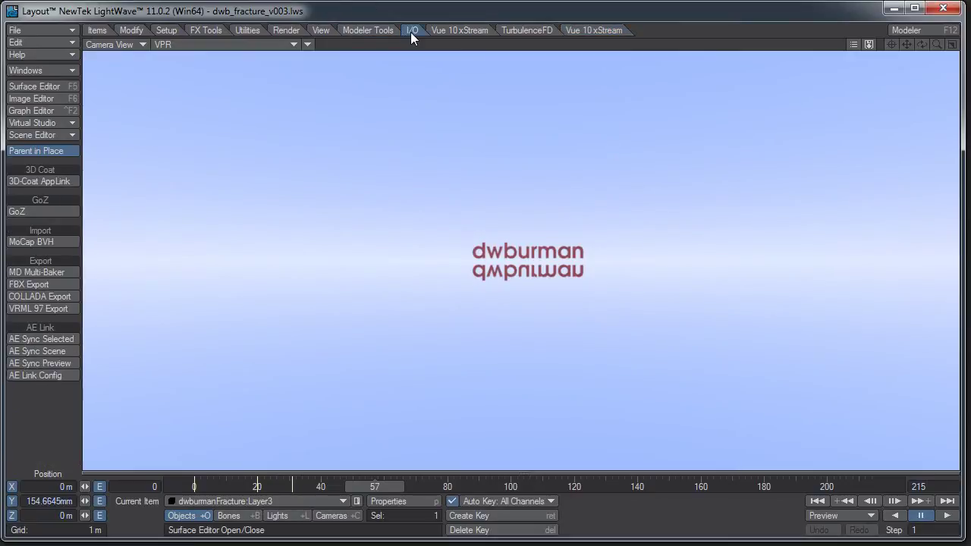
{"action": "left_click", "coordinate": [437, 33]}
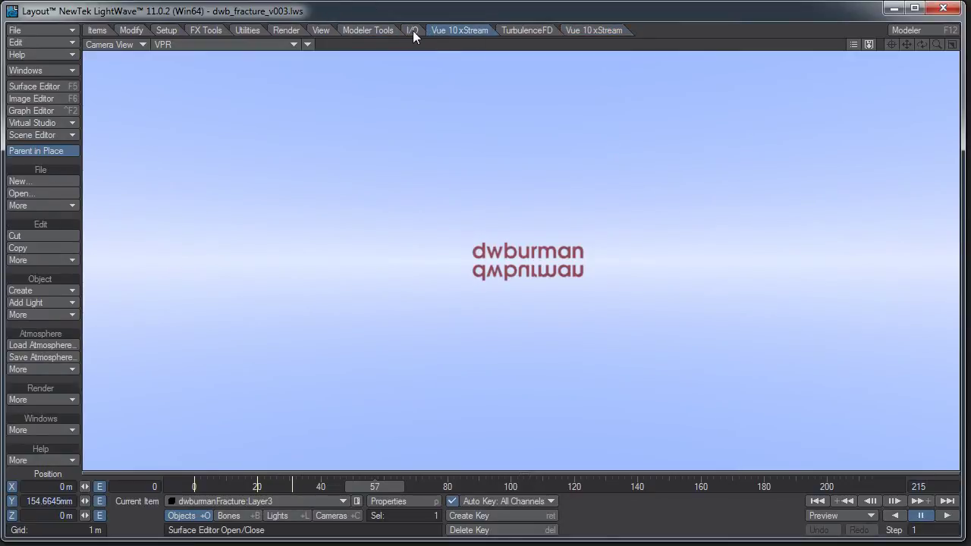
{"action": "left_click", "coordinate": [414, 32]}
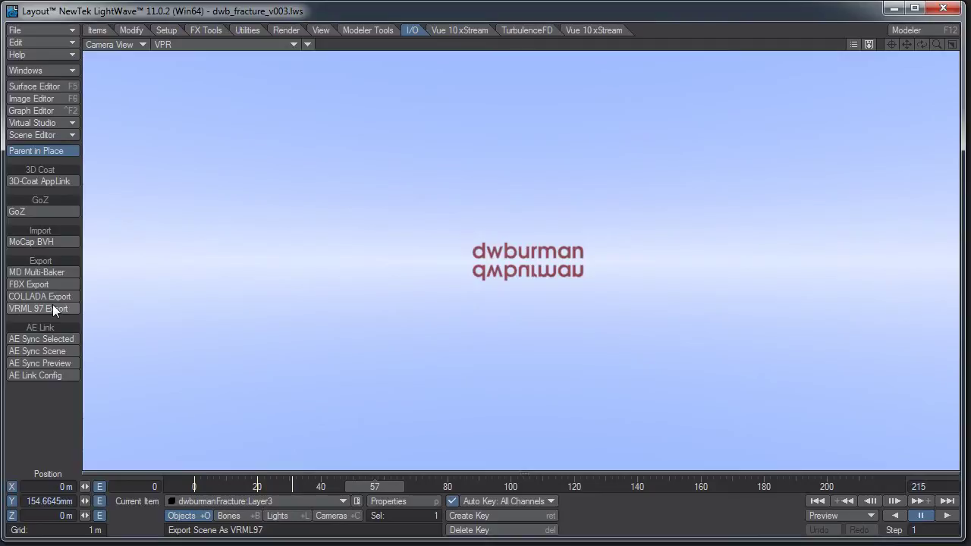
{"action": "left_click", "coordinate": [63, 43]}
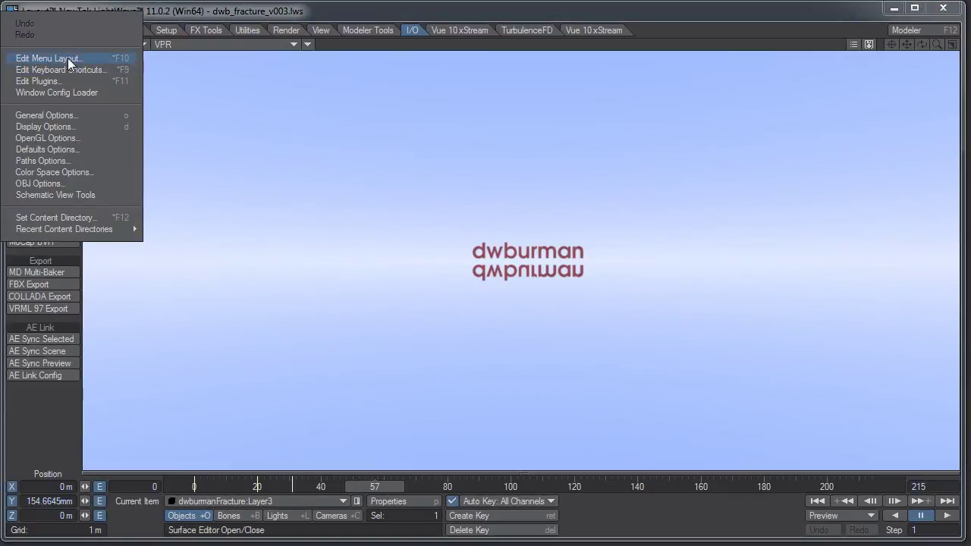
In Edit Menu Layout, apply the 10.1 Style preset, then the Default preset.
{"action": "left_click", "coordinate": [67, 57]}
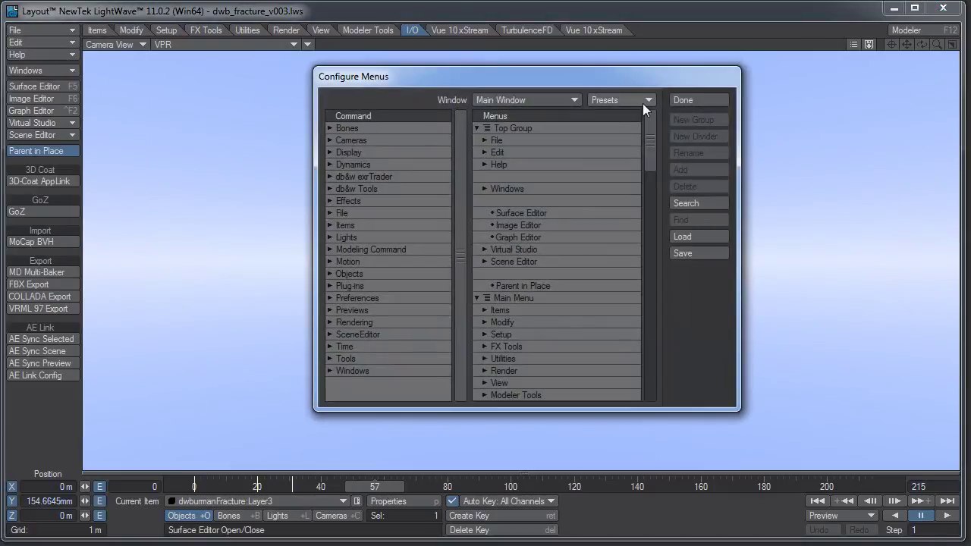
{"action": "left_click", "coordinate": [642, 101]}
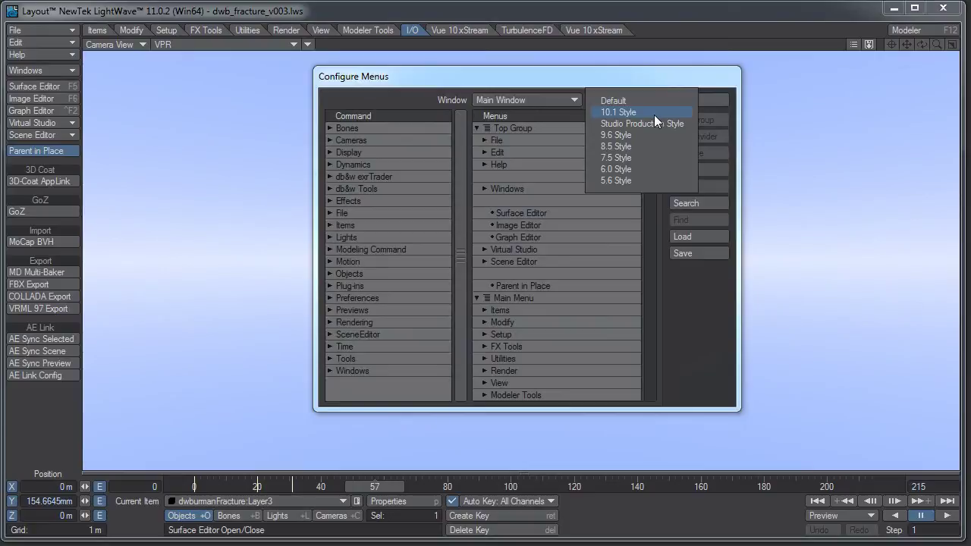
{"action": "left_click", "coordinate": [654, 114]}
{"action": "left_click", "coordinate": [619, 104]}
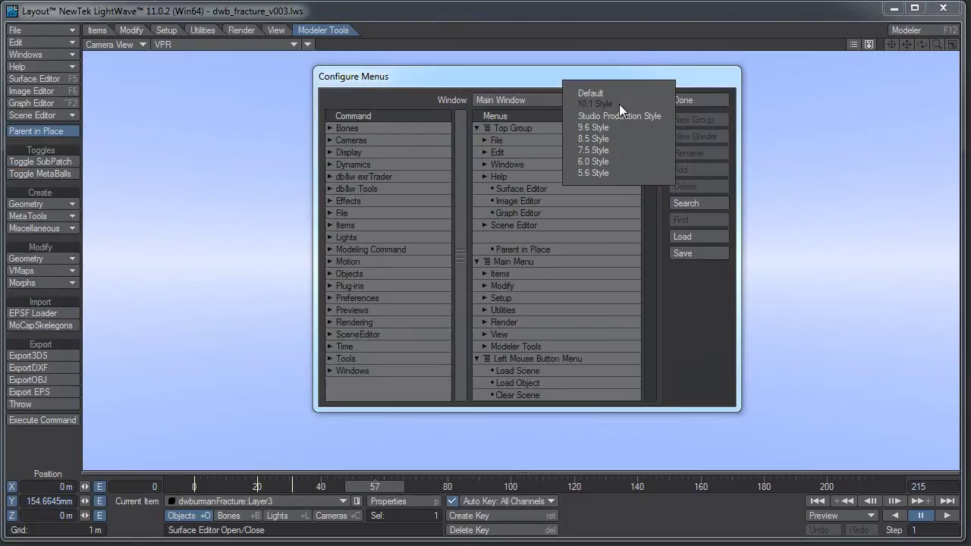
{"action": "left_click", "coordinate": [617, 92]}
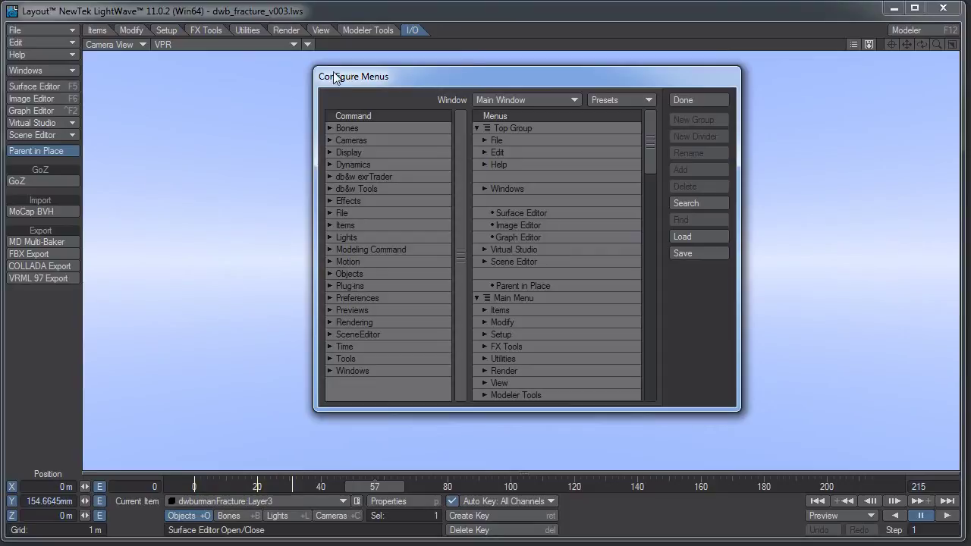
Import the t4dBranch.cfg TurbulenceFD branch into the Main Menu.
{"action": "left_click", "coordinate": [525, 299]}
{"action": "right_click", "coordinate": [525, 299]}
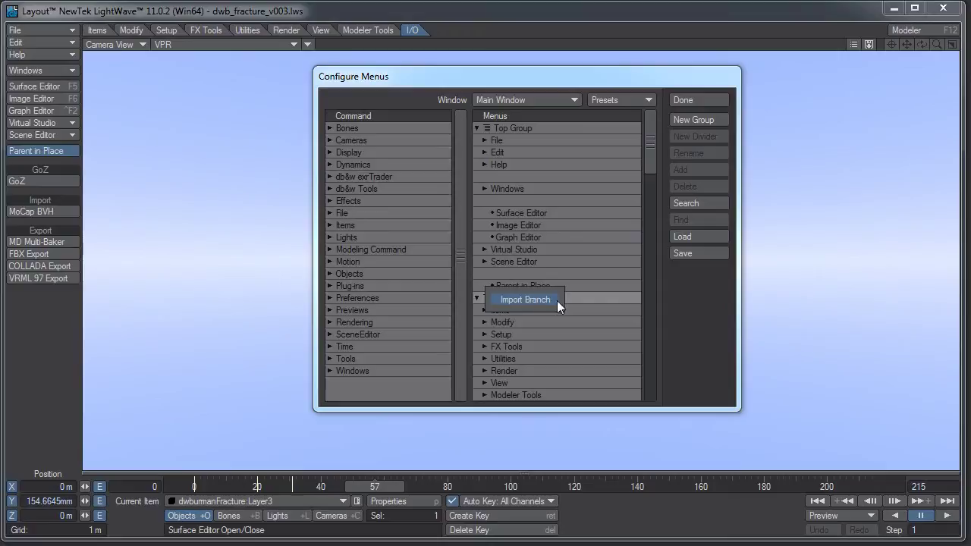
{"action": "left_click", "coordinate": [531, 300]}
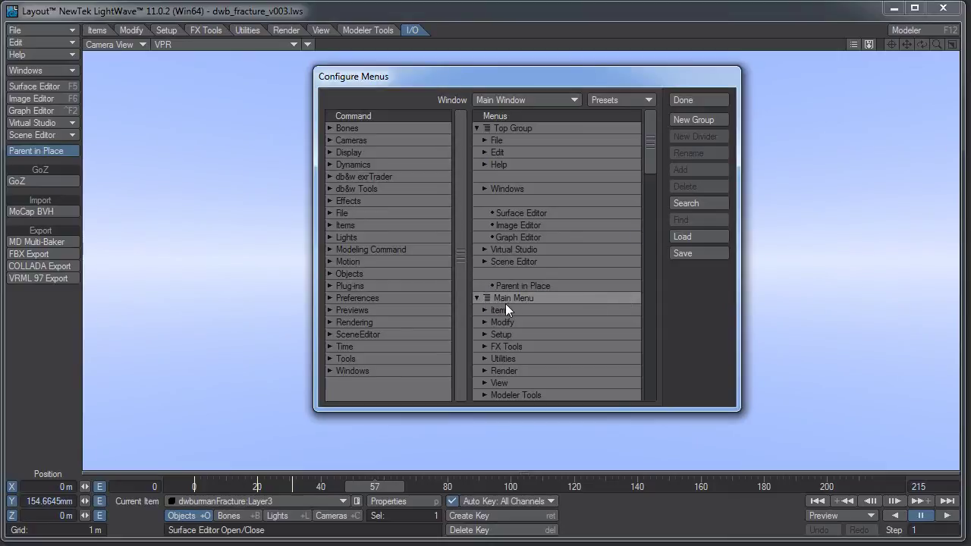
{"action": "right_click", "coordinate": [505, 303]}
{"action": "left_click", "coordinate": [512, 300]}
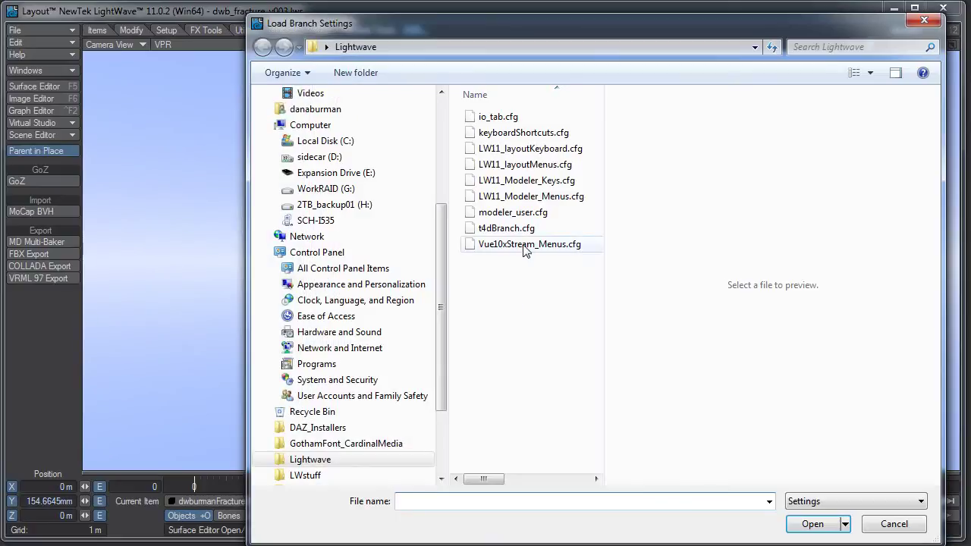
{"action": "double_click", "coordinate": [526, 227]}
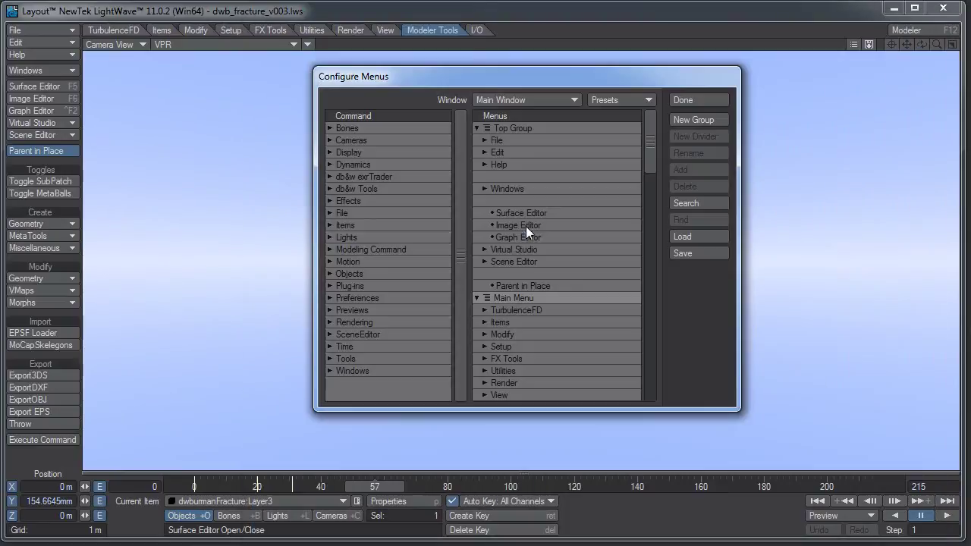
Import io_tab.cfg and Vue10xStream_Menus.cfg branches into Main Menu, then close the editor.
{"action": "right_click", "coordinate": [530, 294]}
{"action": "left_click", "coordinate": [525, 298]}
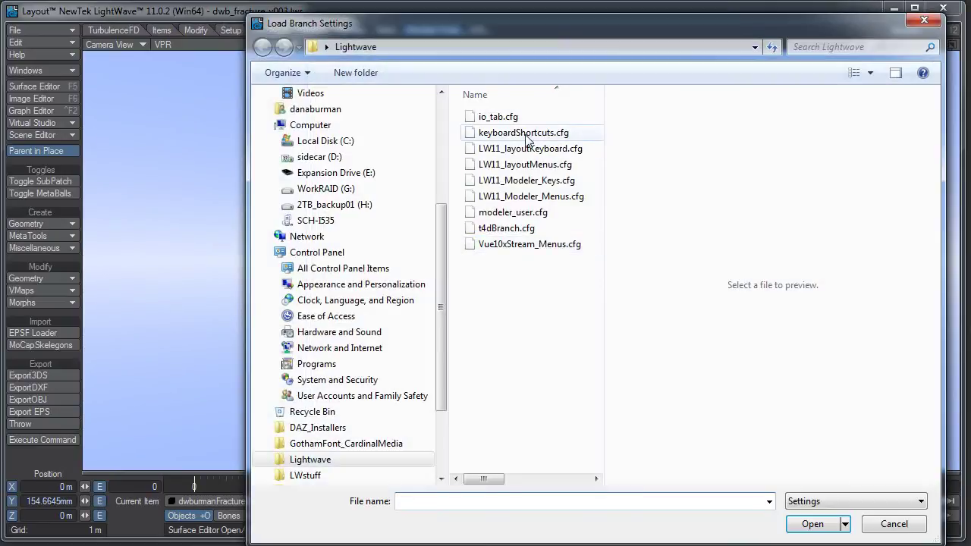
{"action": "double_click", "coordinate": [500, 118]}
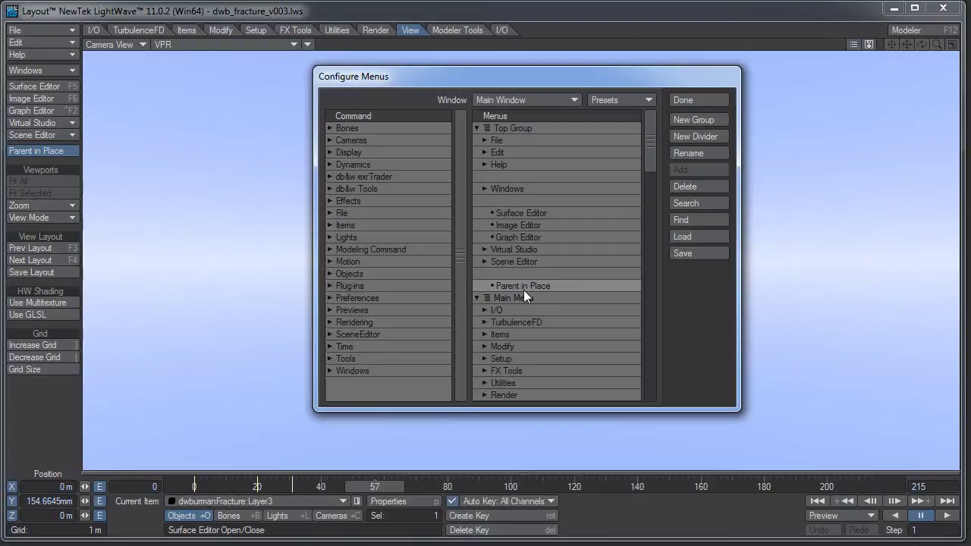
{"action": "right_click", "coordinate": [522, 299]}
{"action": "left_click", "coordinate": [522, 298]}
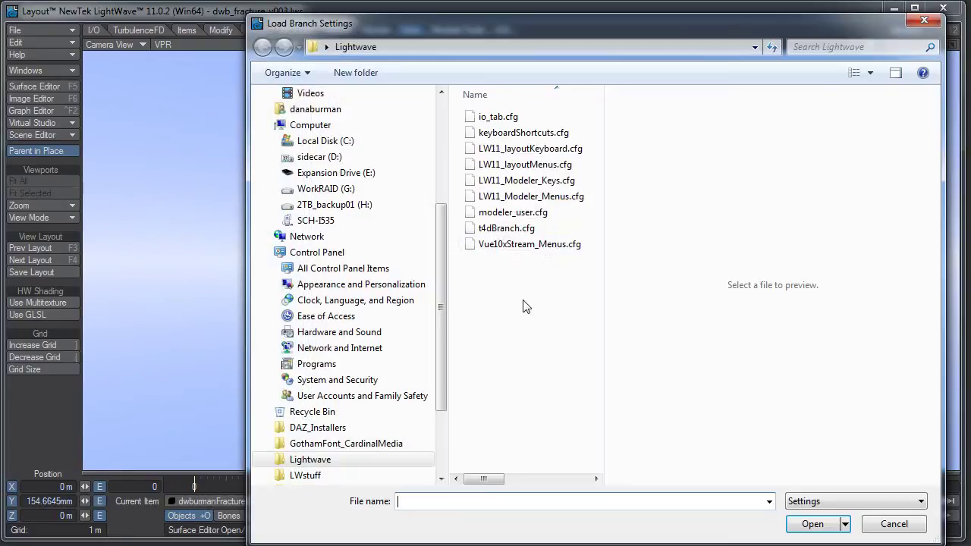
{"action": "left_click", "coordinate": [530, 244]}
{"action": "left_click", "coordinate": [837, 531]}
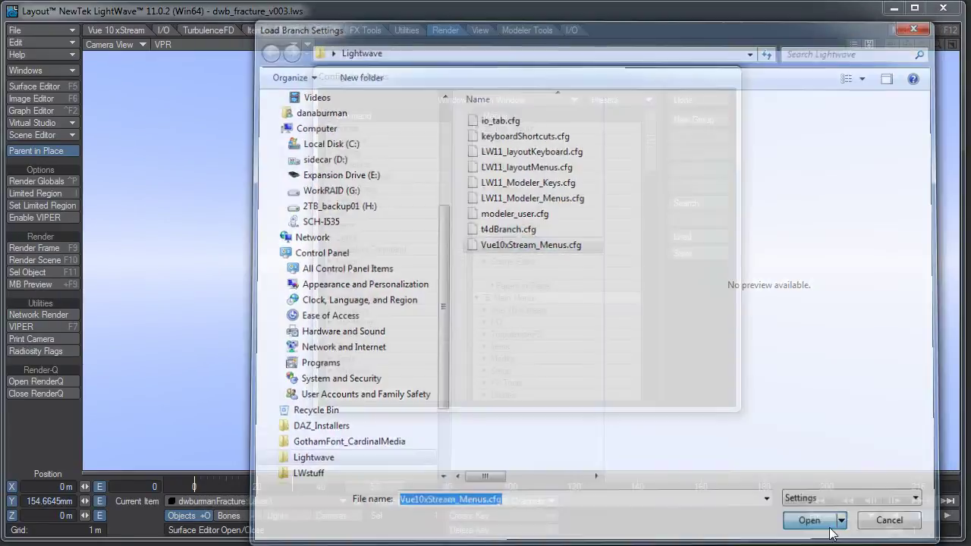
{"action": "left_click", "coordinate": [688, 102]}
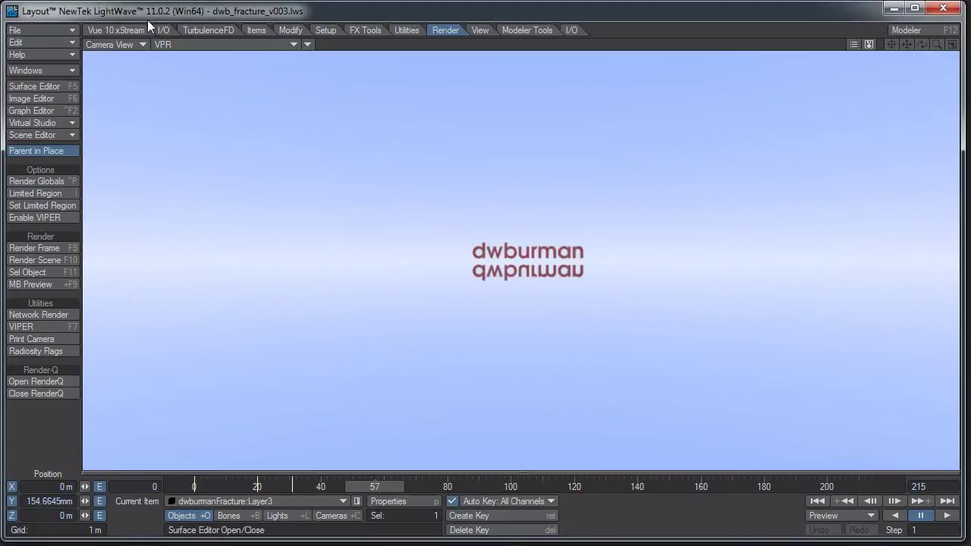
Move the custom I/O, Vue 10 xStream and TurbulenceFD tabs to the row's end, after Modeler Tools.
{"action": "left_click", "coordinate": [174, 32]}
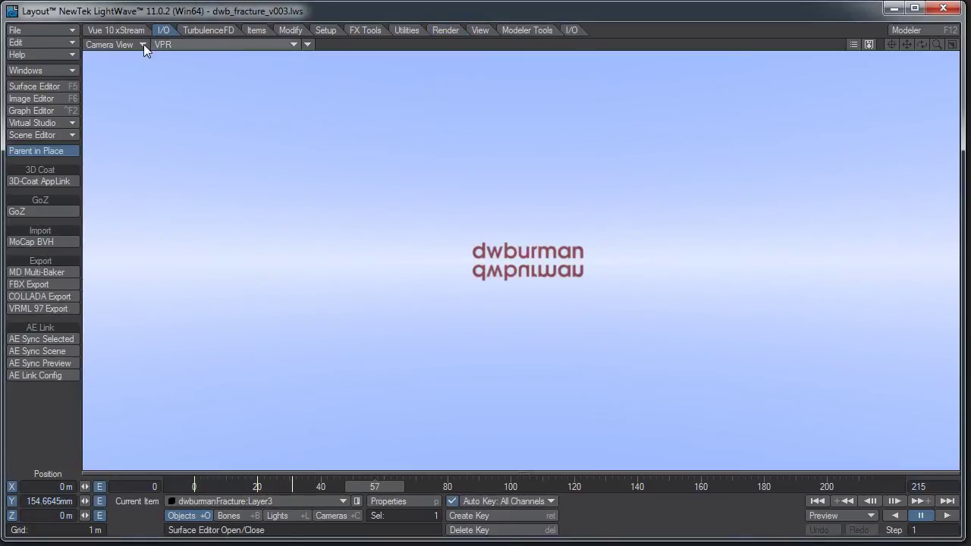
{"action": "left_click_drag", "start_coordinate": [594, 27], "coordinate": [593, 28]}
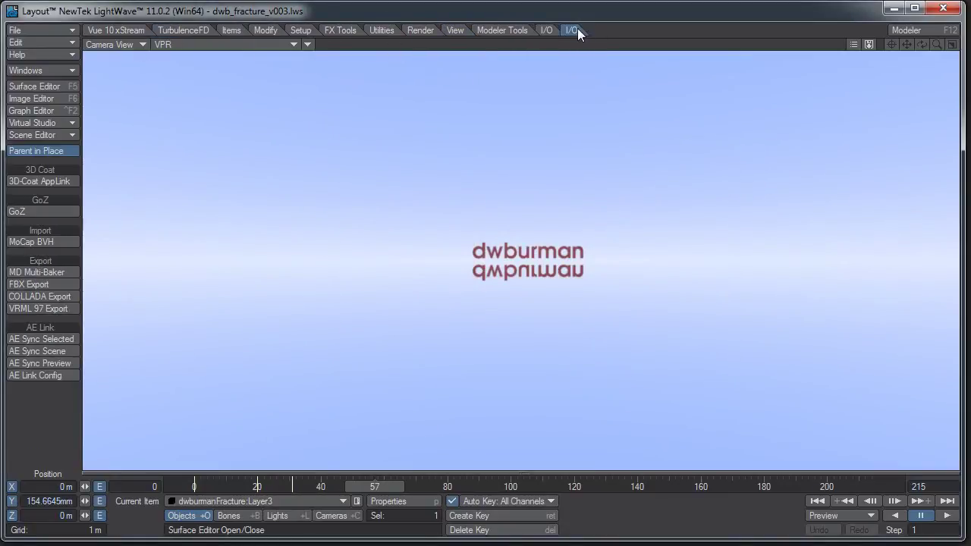
{"action": "left_click", "coordinate": [173, 28]}
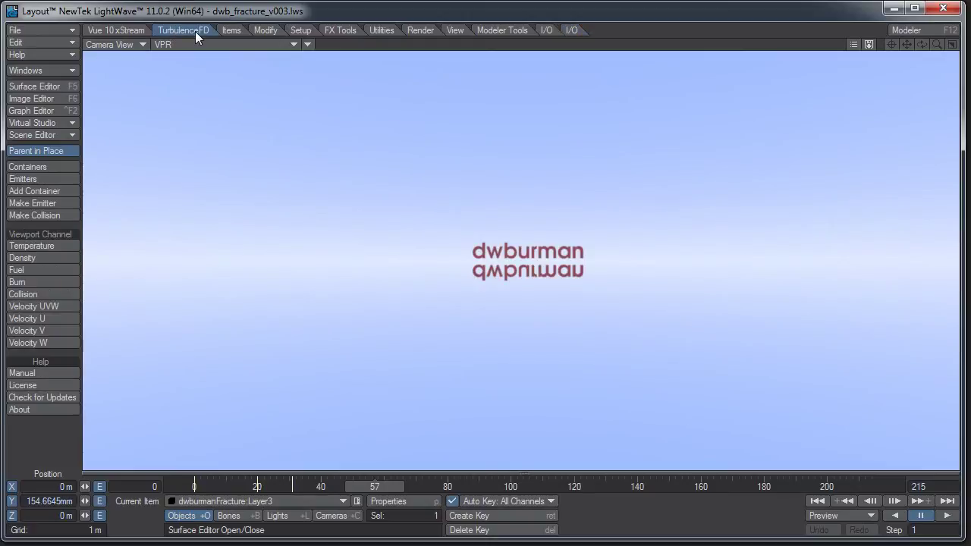
{"action": "left_click_drag", "start_coordinate": [373, 31], "coordinate": [610, 33]}
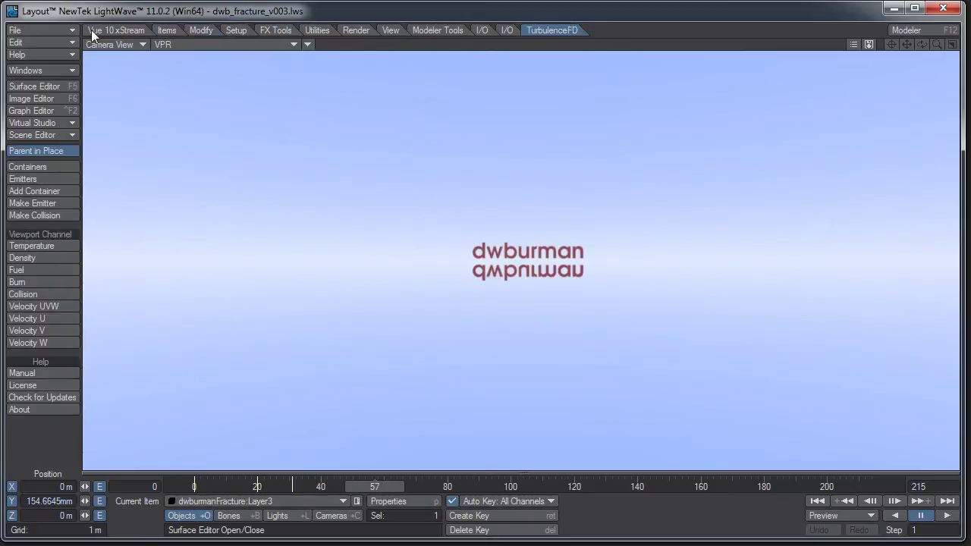
{"action": "left_click", "coordinate": [95, 30]}
{"action": "left_click_drag", "start_coordinate": [101, 29], "coordinate": [515, 29]}
{"action": "left_click", "coordinate": [29, 43]}
{"action": "left_click", "coordinate": [29, 43]}
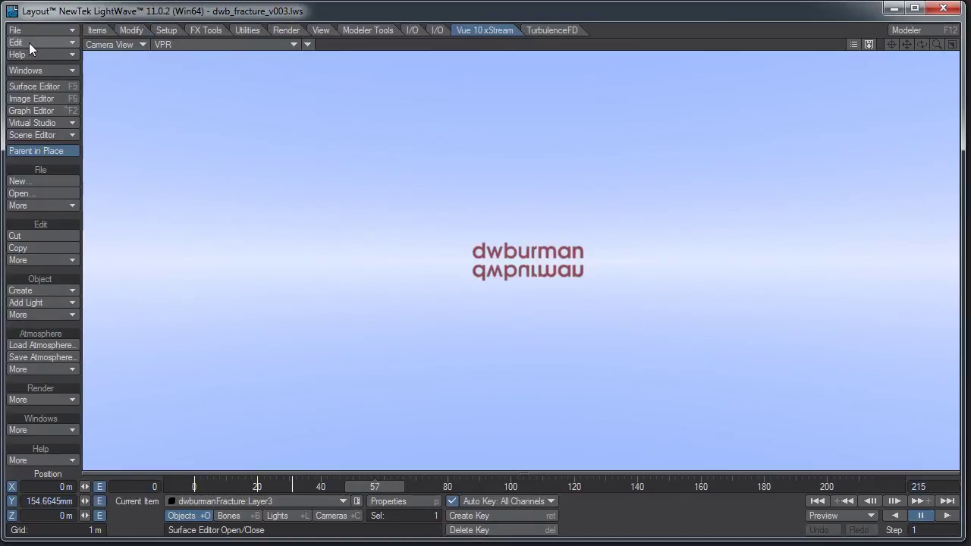
{"action": "left_click", "coordinate": [36, 44]}
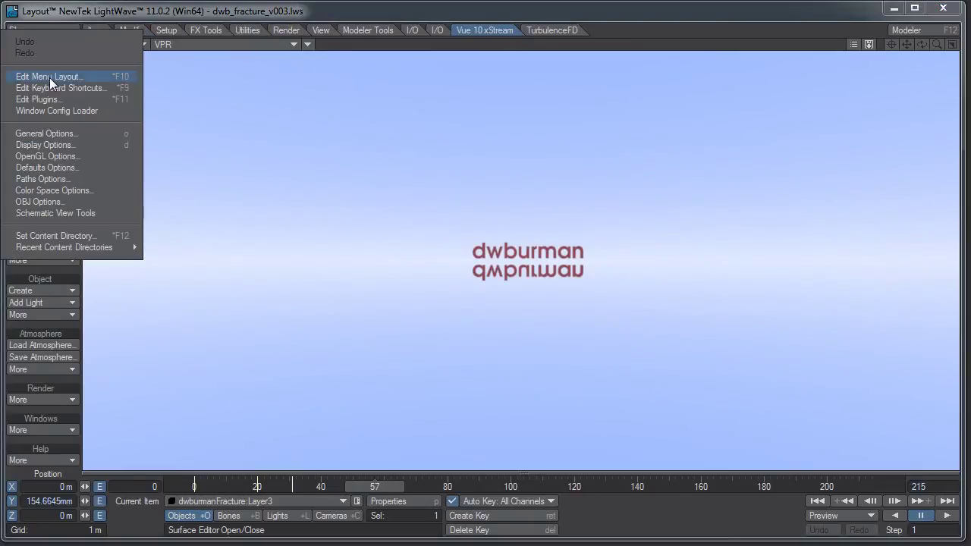
Delete the duplicate built-in I/O group in Edit Menu Layout, then quit Layout.
{"action": "left_click", "coordinate": [49, 75]}
{"action": "scroll", "coordinate": [648, 178], "scroll_direction": "down", "scroll_amount": 6}
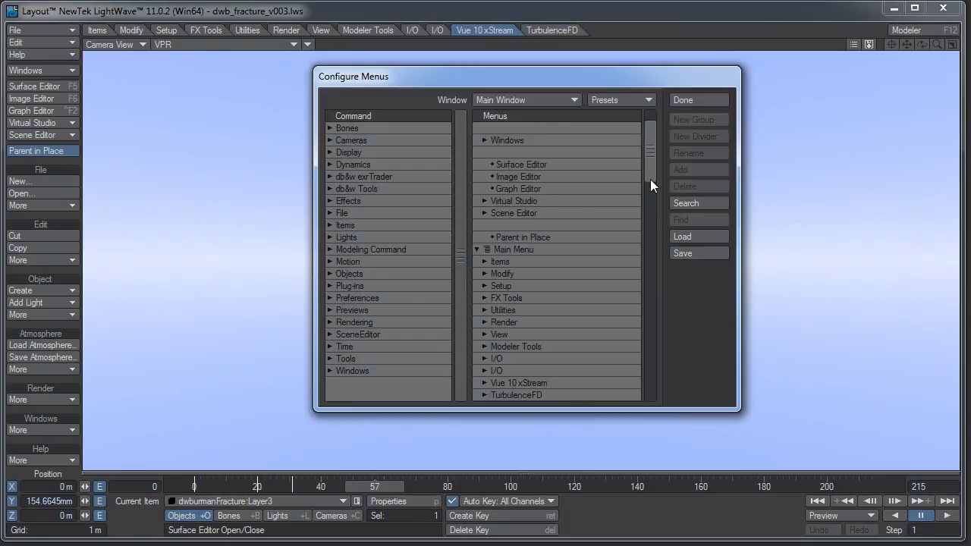
{"action": "left_click", "coordinate": [485, 201]}
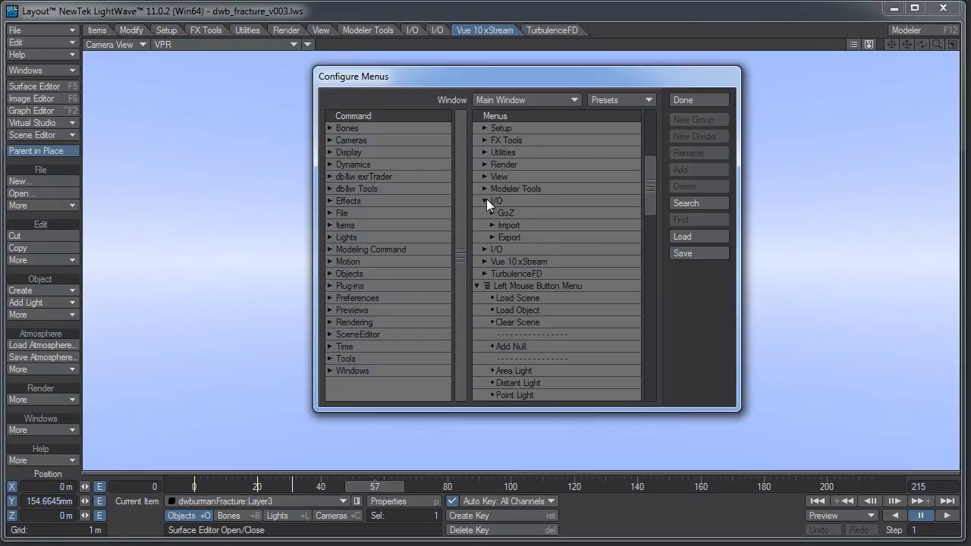
{"action": "left_click", "coordinate": [495, 201]}
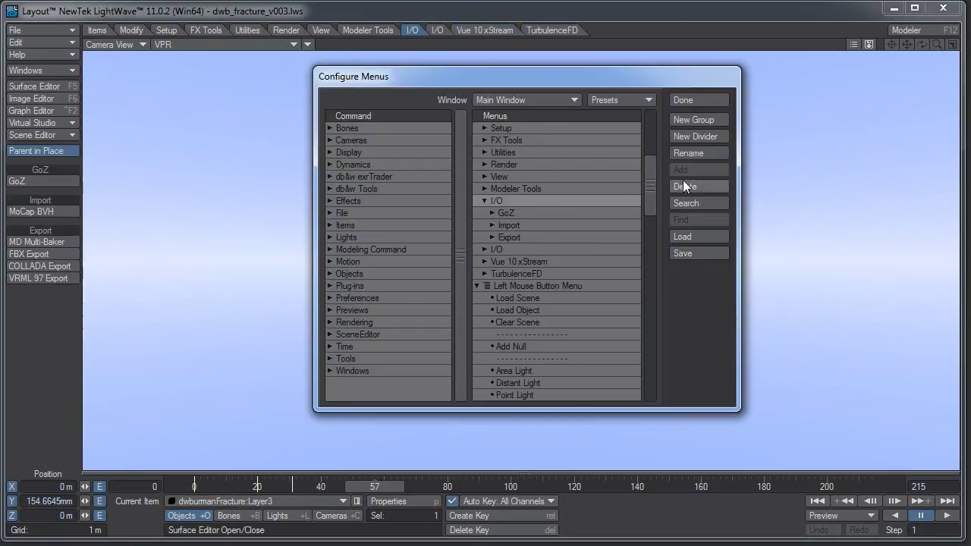
{"action": "left_click", "coordinate": [701, 188]}
{"action": "left_click", "coordinate": [709, 101]}
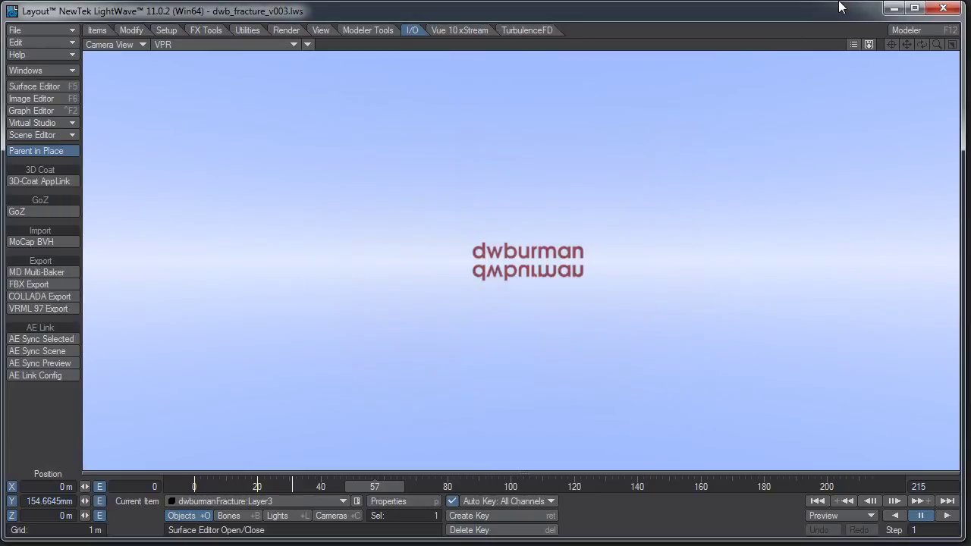
{"action": "left_click", "coordinate": [941, 9]}
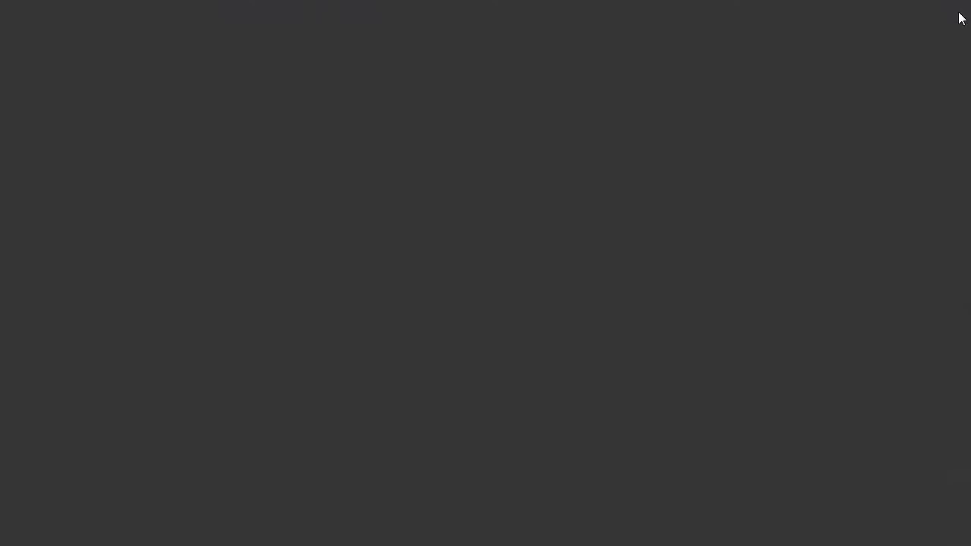